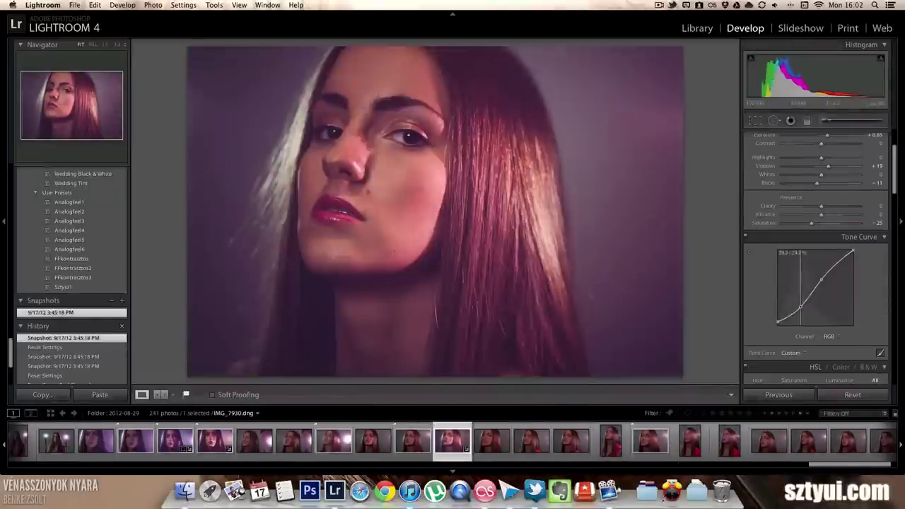
Redo the custom RGB, red, green and blue point curves, ending on the combined RGB curve
key(super+shift+z)
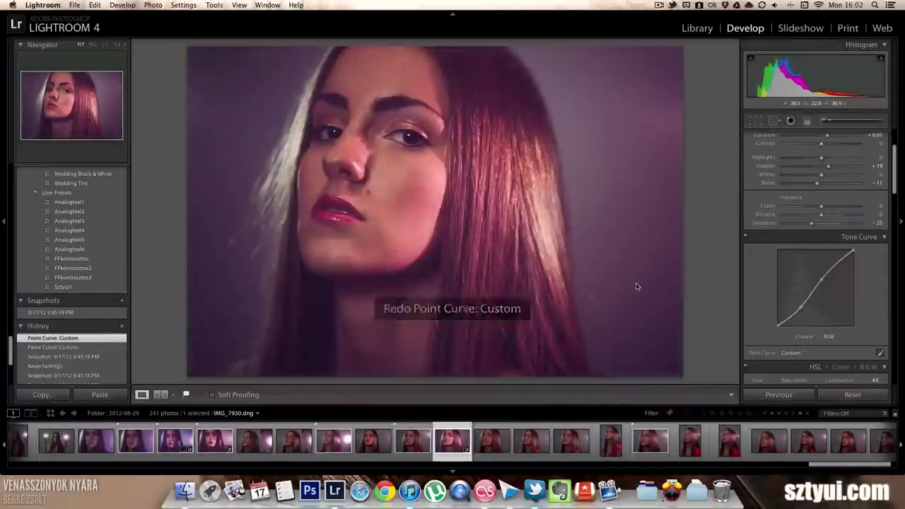
key(super+shift+z)
key(super+shift+z)
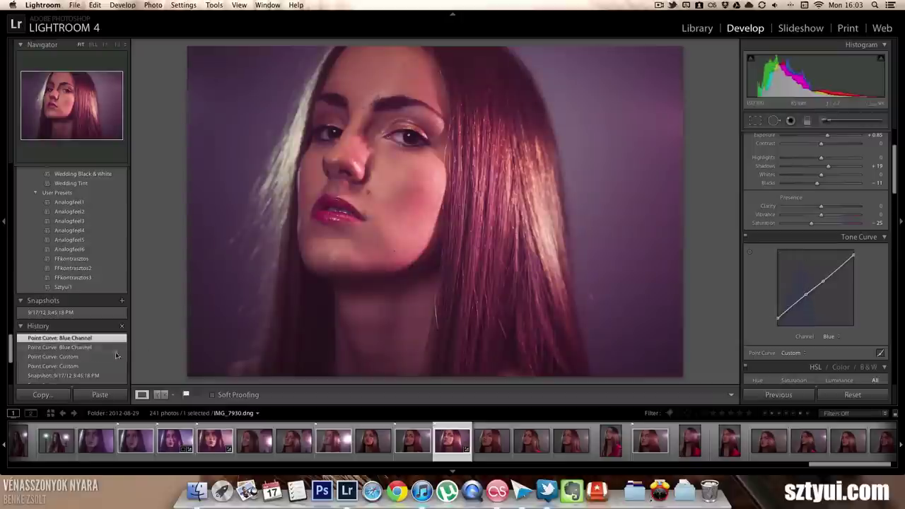
click(118, 366)
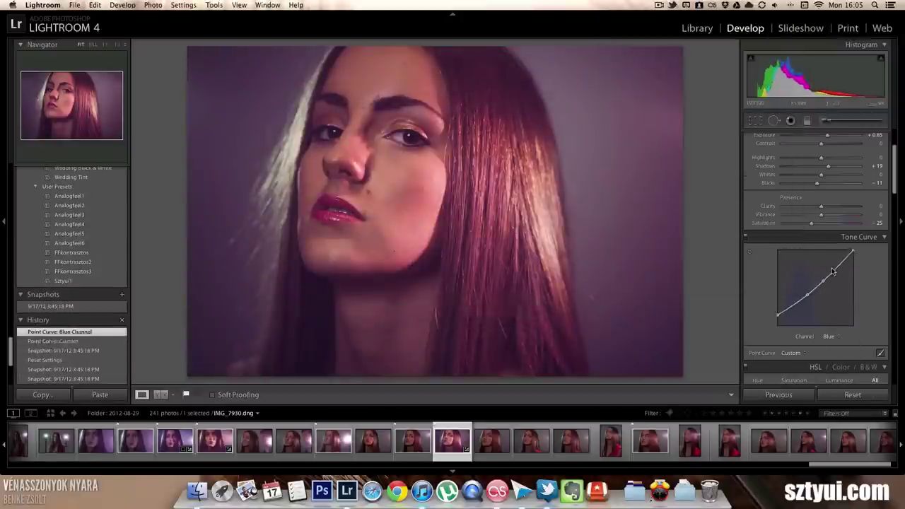
key(super+shift+z)
key(super+shift+z)
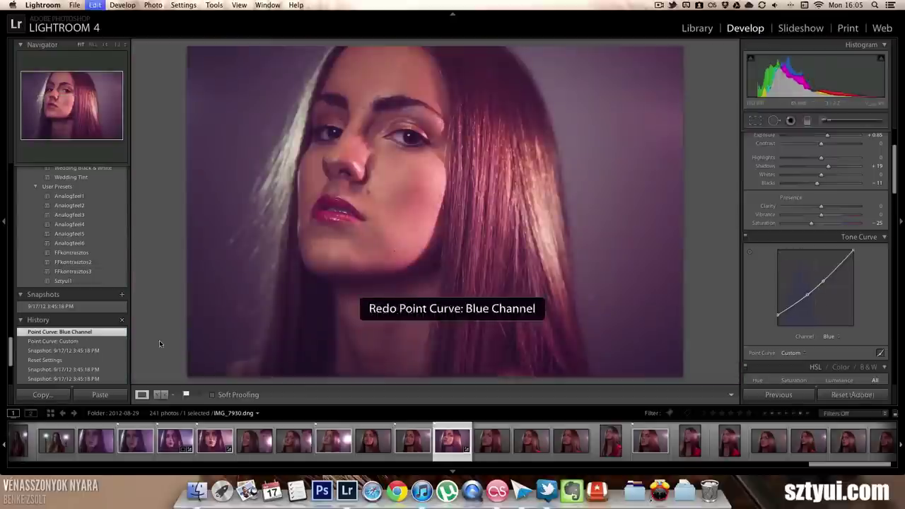
key(super+z)
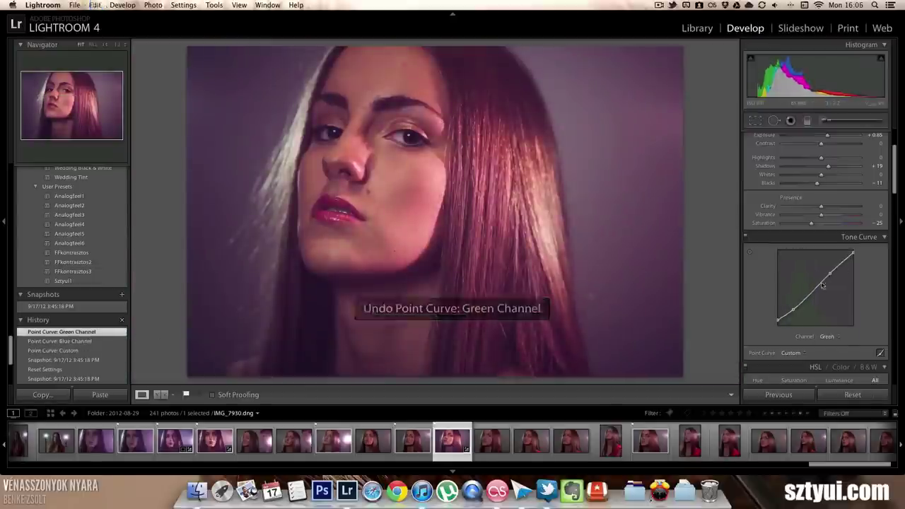
key(super+z)
key(super+z)
key(super+shift+z)
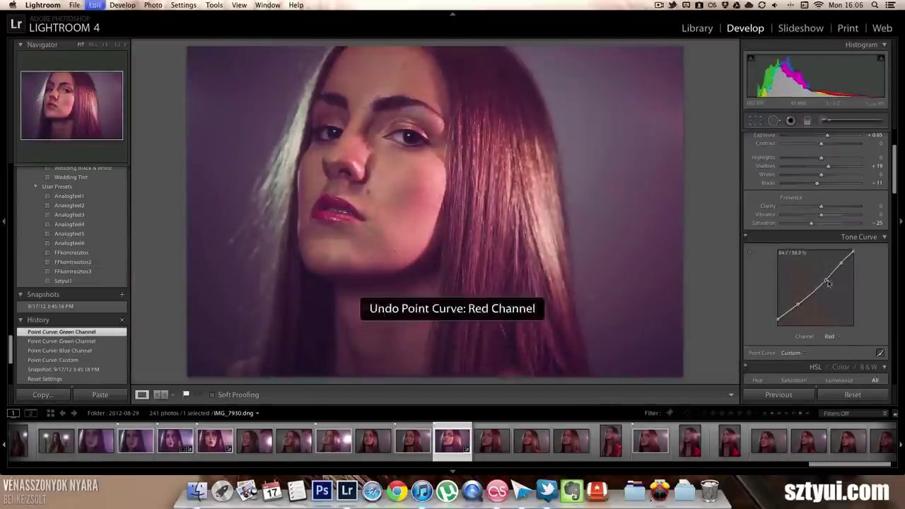
key(super+shift+z)
key(super+shift+z)
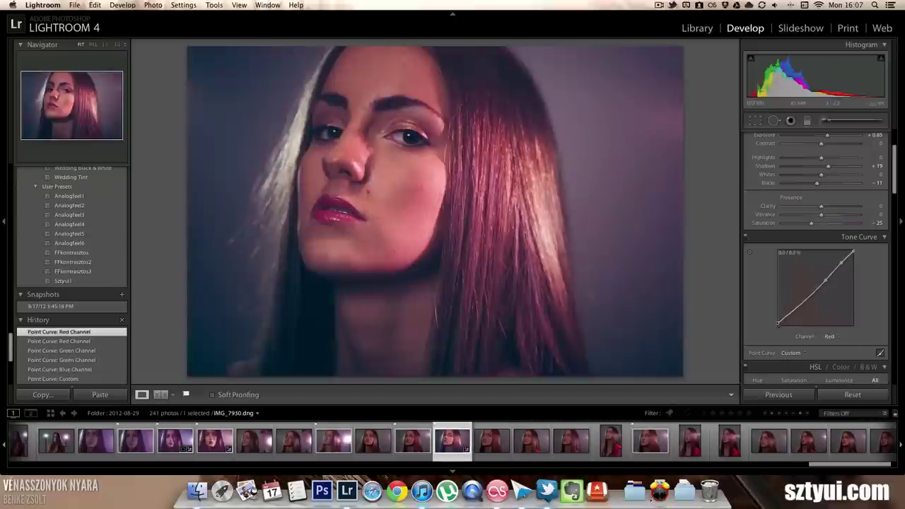
click(831, 336)
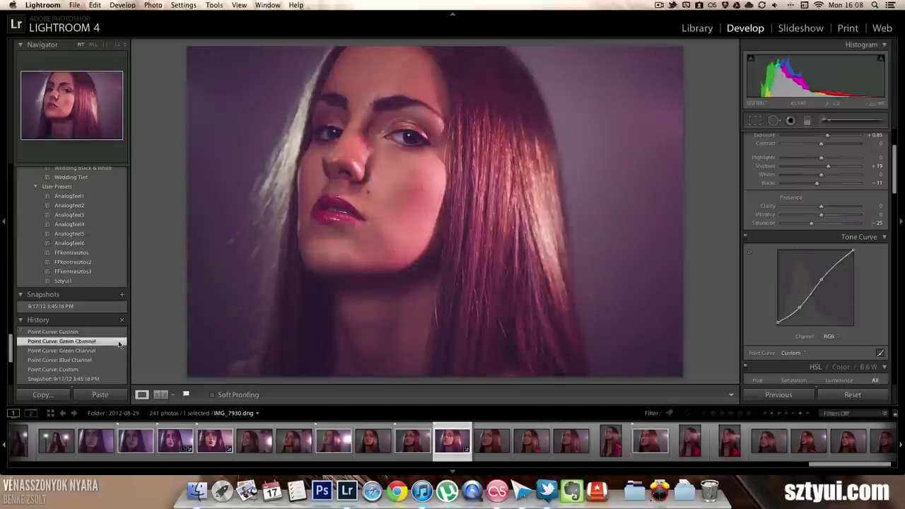
Undo the last exposure change back toward the Black Clipping history step
key(super+z)
click(877, 241)
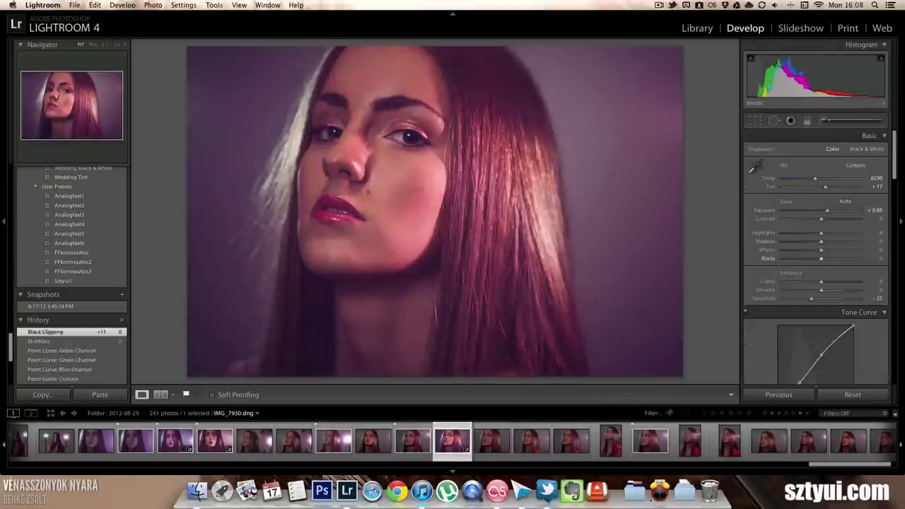
key(super+z)
key(super+z)
scroll(883, 304, down, 3)
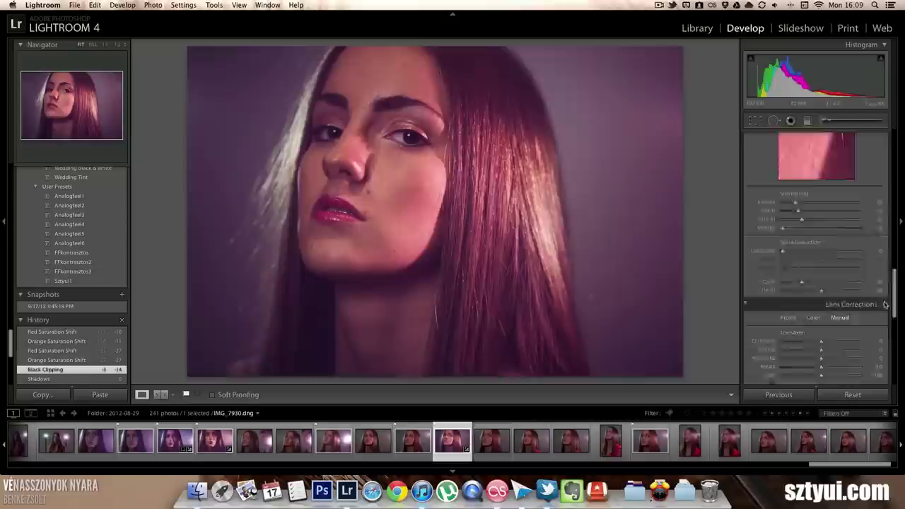
scroll(885, 304, down, 3)
Try adjustments on the Split Toning sliders
scroll(895, 319, down, 1)
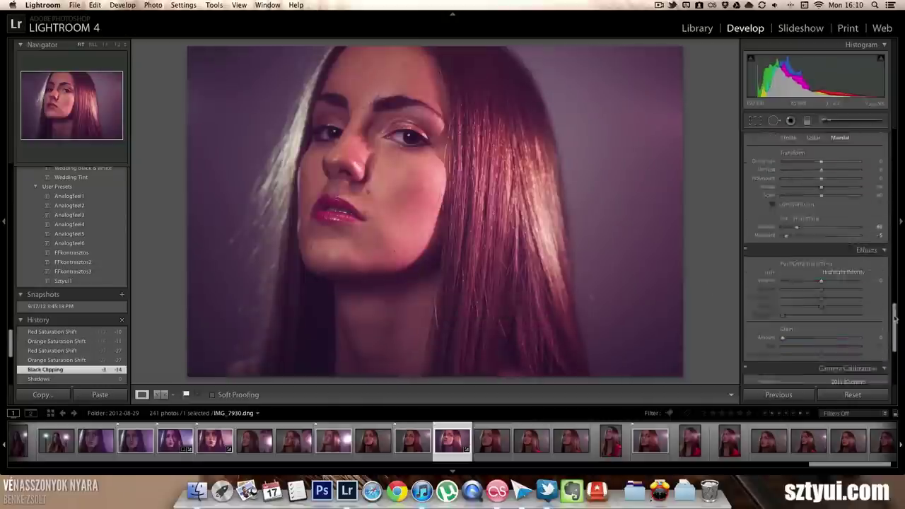
scroll(893, 312, up, 5)
drag(806, 267, 799, 268)
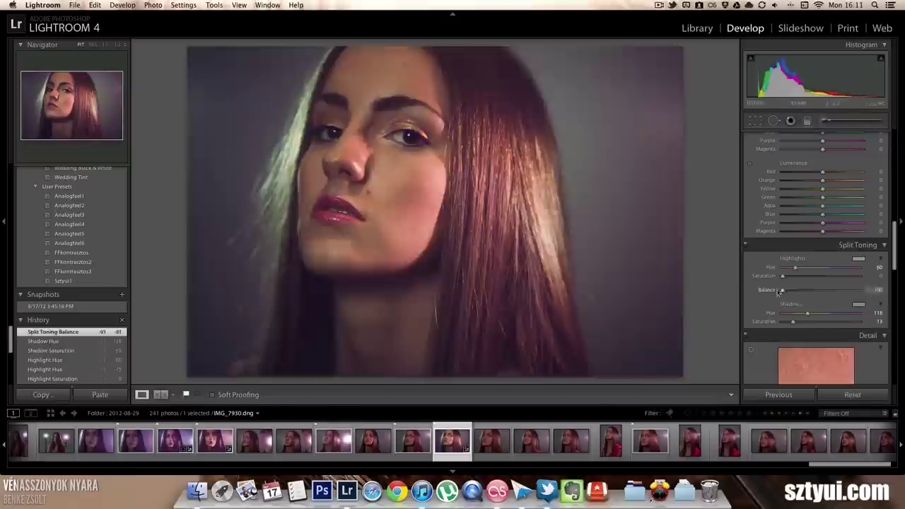
scroll(108, 288, down, 2)
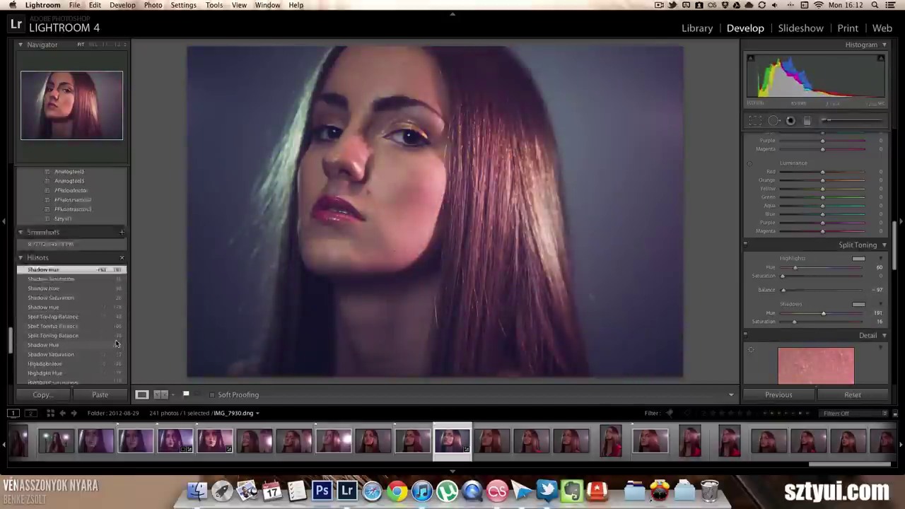
scroll(108, 288, down, 3)
Return to the Black Clipping state (Blacks −14), undoing the trial split-toning changes
click(98, 328)
drag(794, 322, 782, 321)
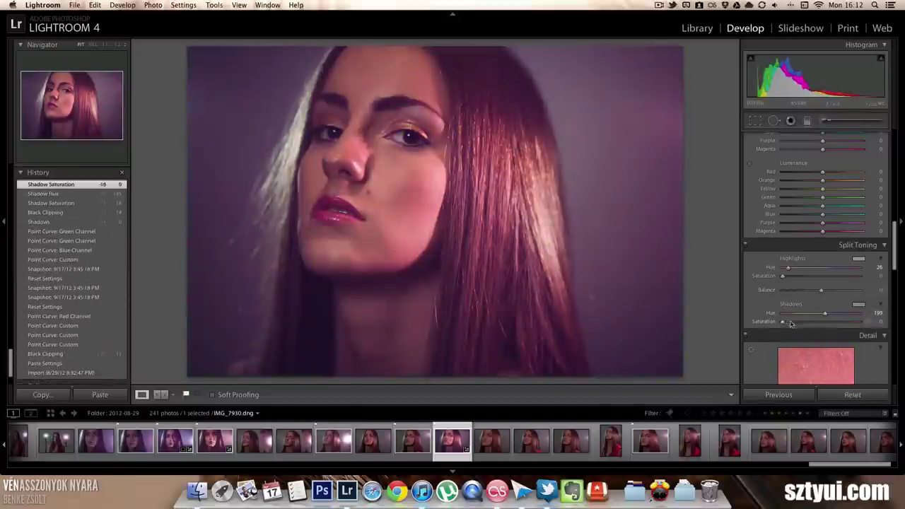
click(106, 212)
scroll(805, 191, up, 3)
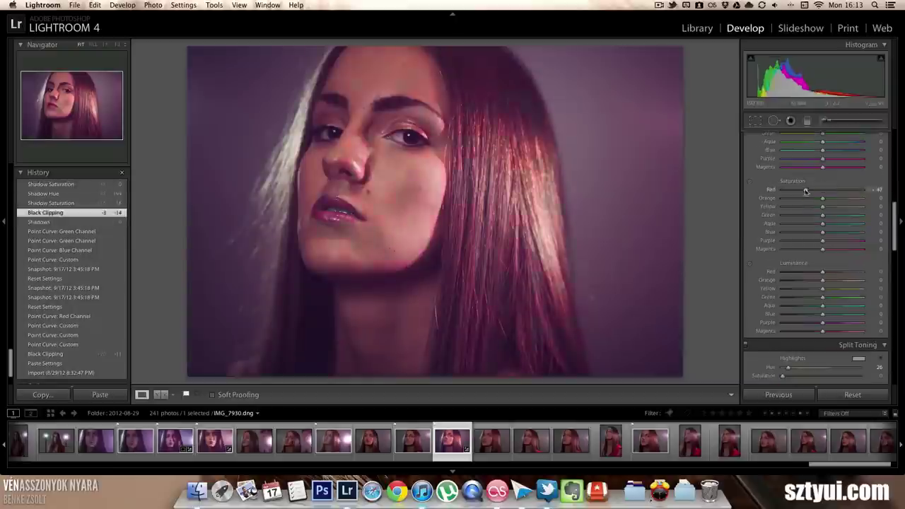
key(ctrl+z)
key(ctrl+z)
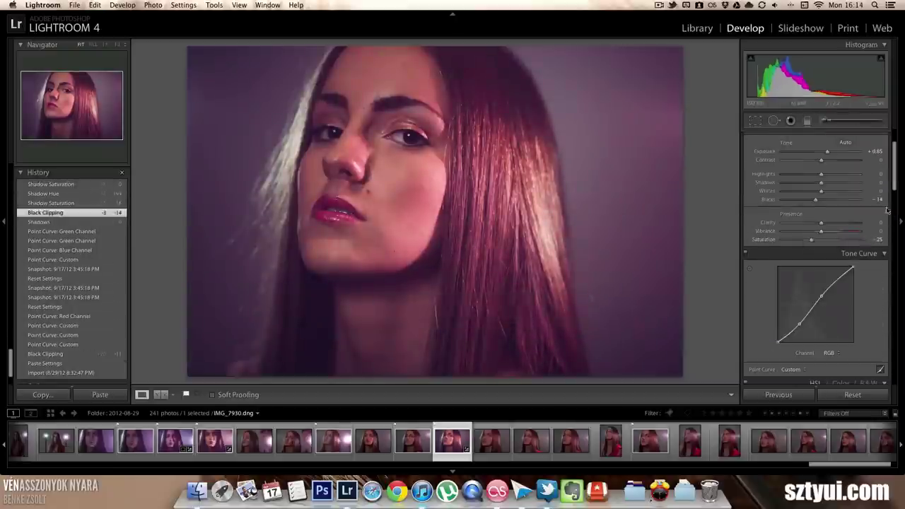
key(ctrl+z)
key(ctrl+z)
key(ctrl+z)
key(ctrl+z)
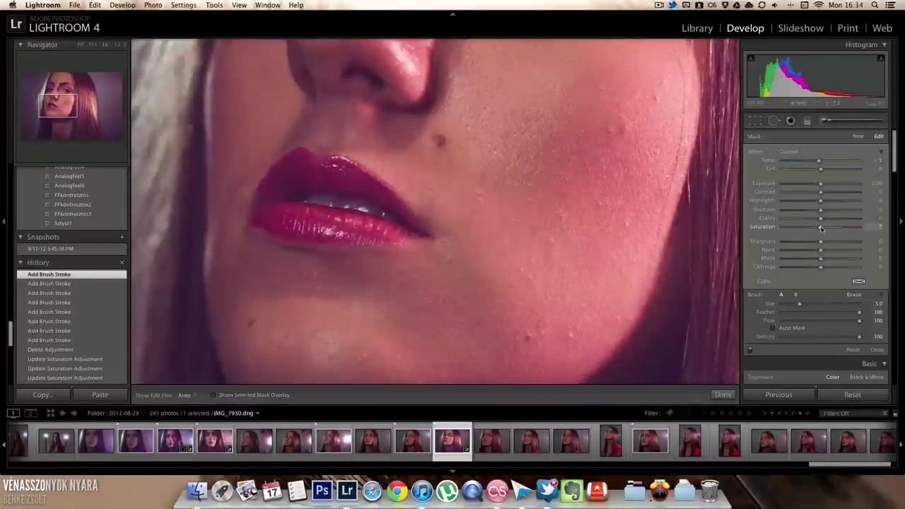
Undo the accidental deletion of the Adjustment Brush saturation adjustment
key(ctrl+z)
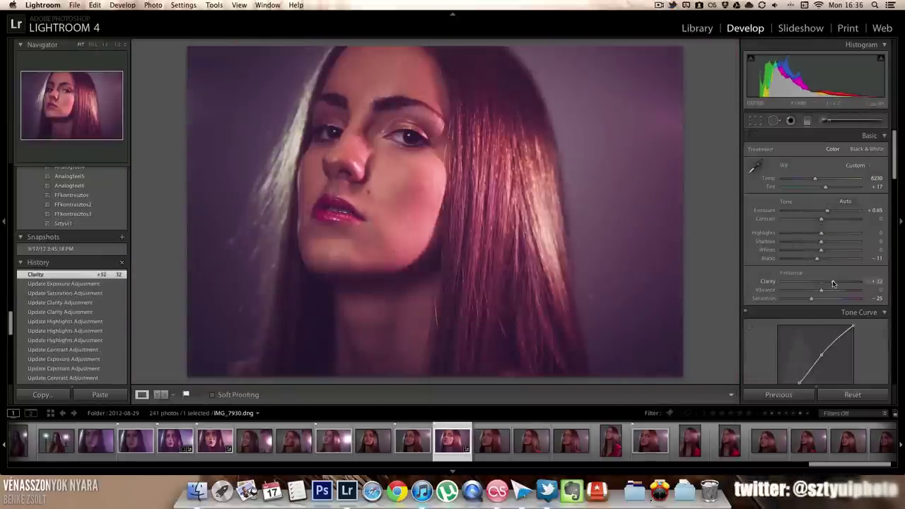
Revert to an earlier exposure state and send the photo to Photoshop CS6
click(106, 293)
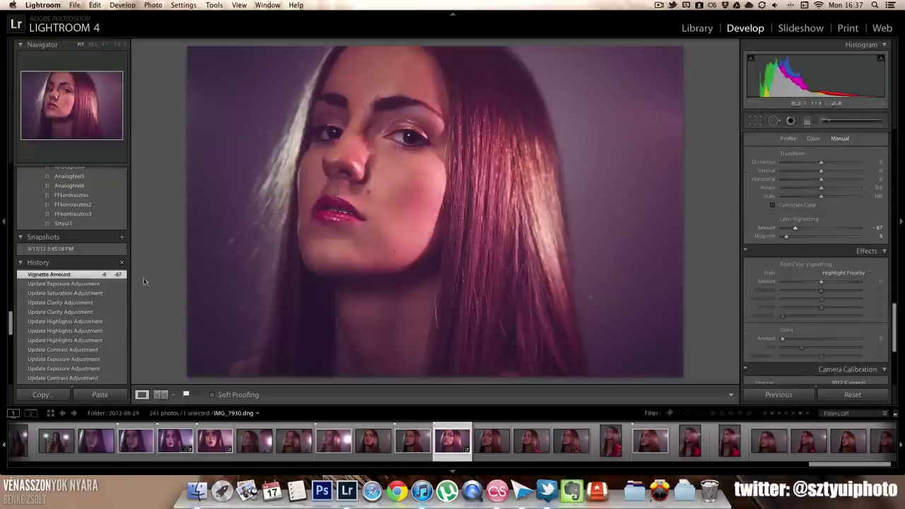
right_click(476, 217)
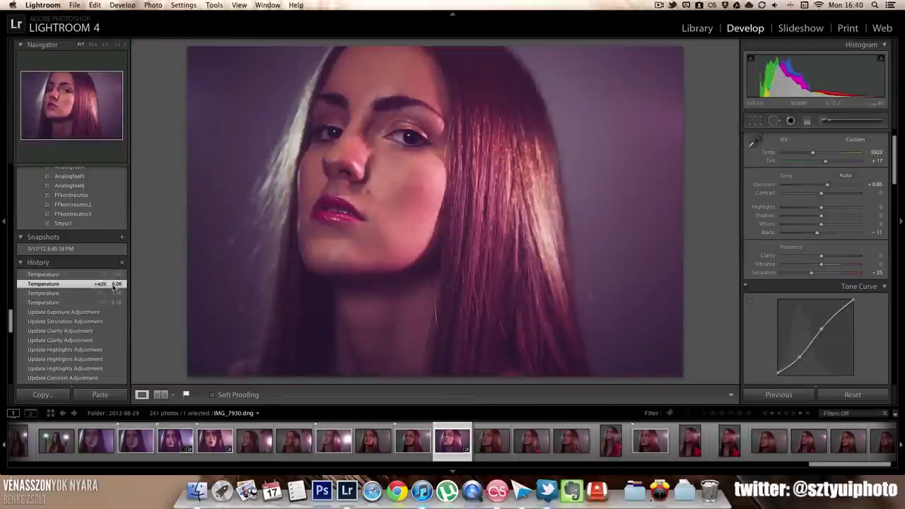
key(super+Tab)
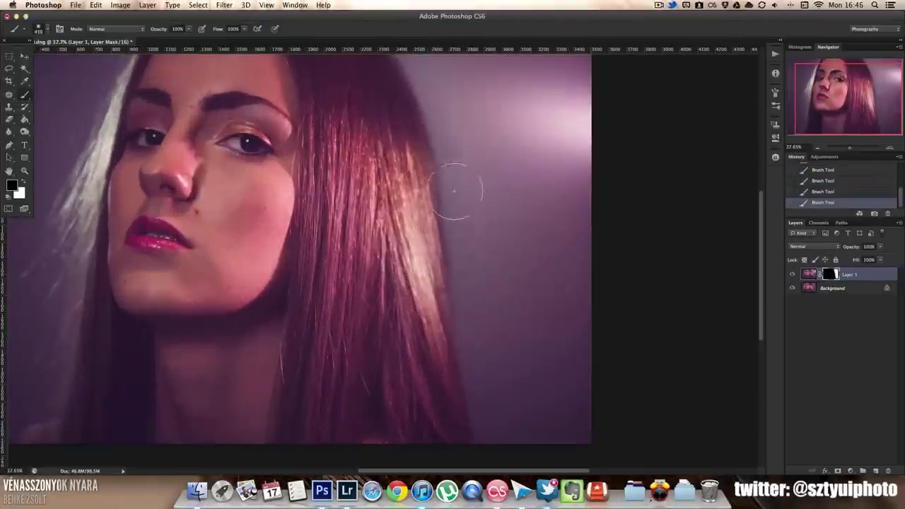
Set a larger mask brush at 26% flow and compare Layer 1 on and off
key(x)
key(shift+2)
key(shift+6)
key(bracketright)
key(bracketright)
key(bracketright)
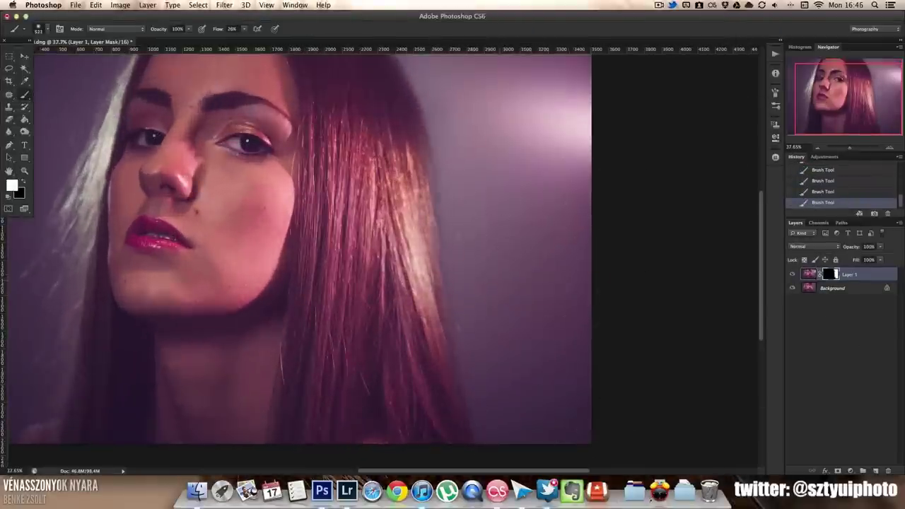
key(x)
scroll(456, 247, down, 3)
click(792, 273)
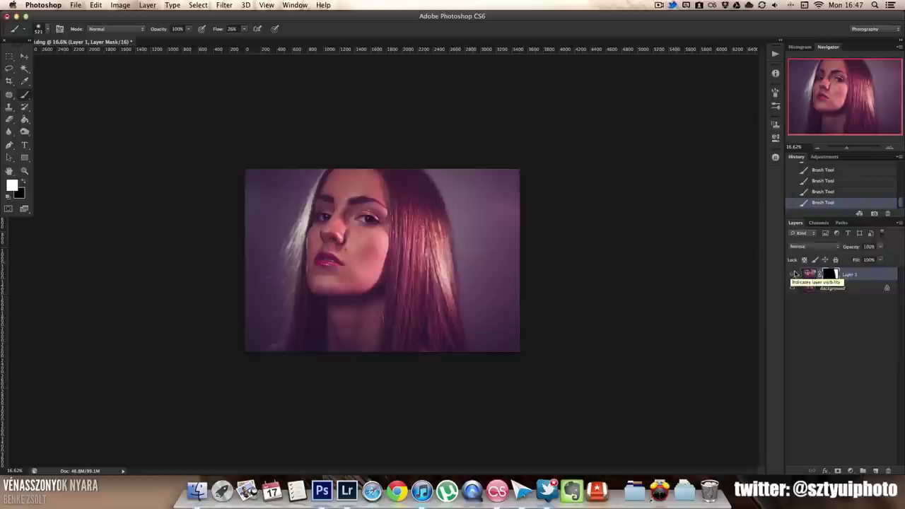
click(792, 273)
Paint Layer 1's mask black along the photo's right edge, undoing stray strokes
key(x)
scroll(469, 278, down, 3)
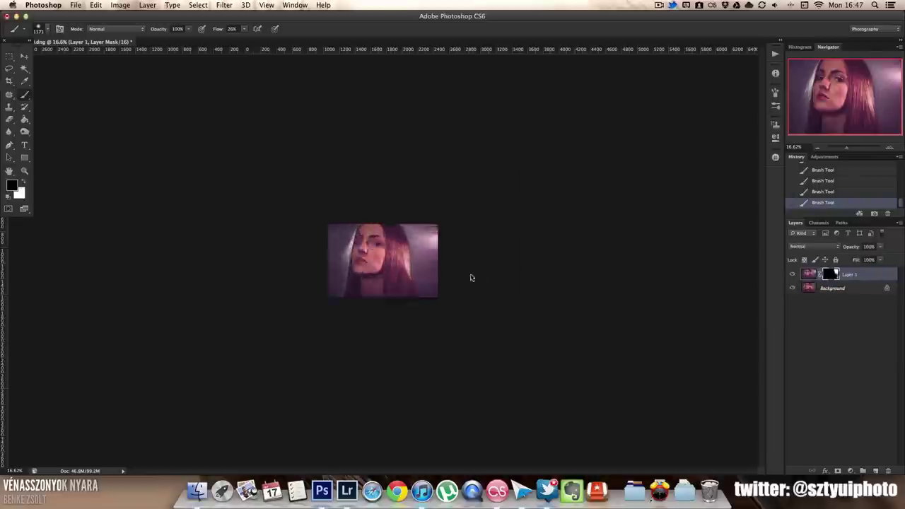
scroll(610, 261, up, 5)
drag(429, 202, 403, 202)
key(ctrl+z)
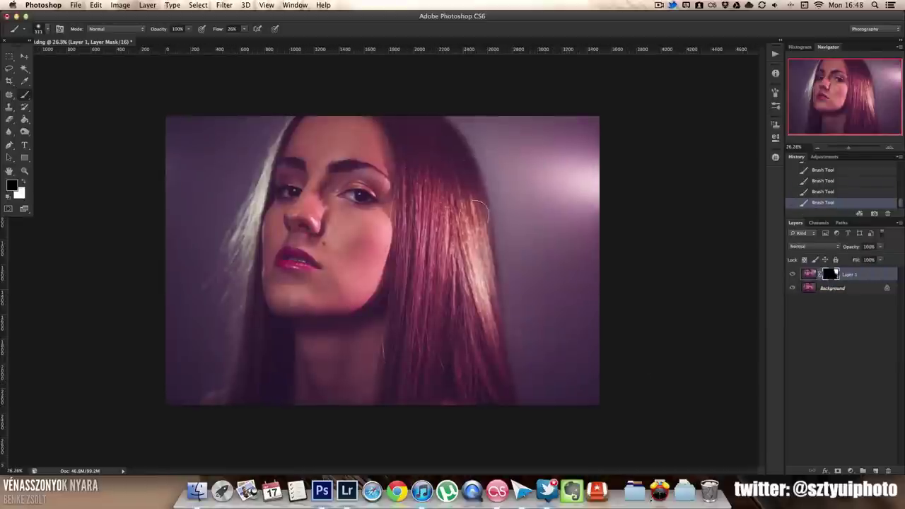
key(ctrl+alt+z)
key(x)
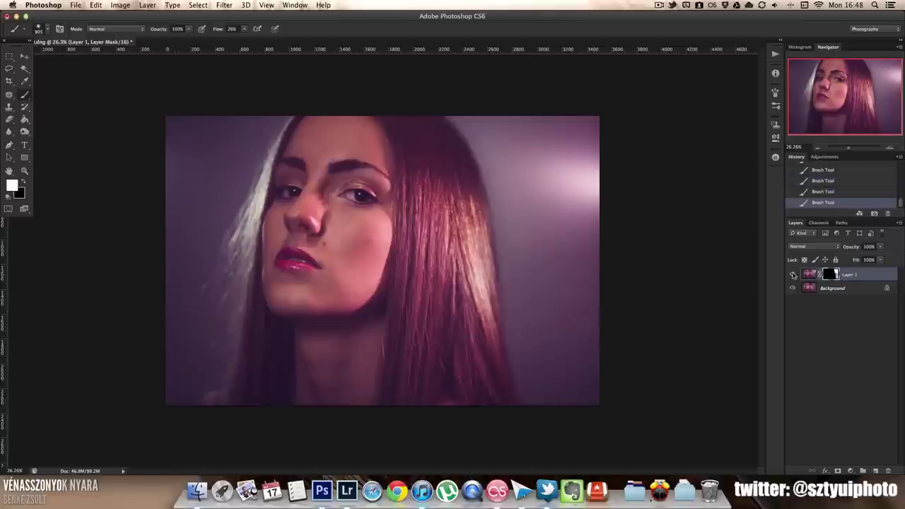
click(793, 273)
click(793, 273)
key(x)
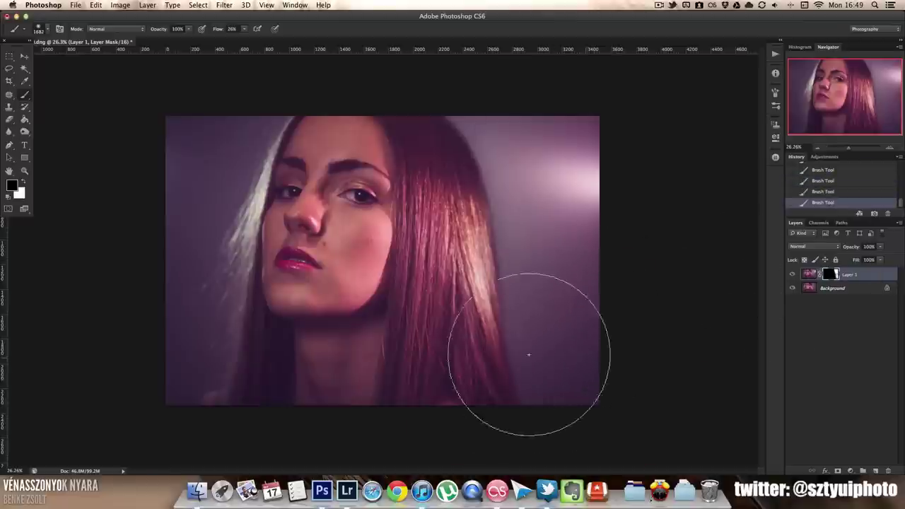
mouse_move(528, 354)
mouse_down()
mouse_move(549, 304)
mouse_move(597, 373)
mouse_up()
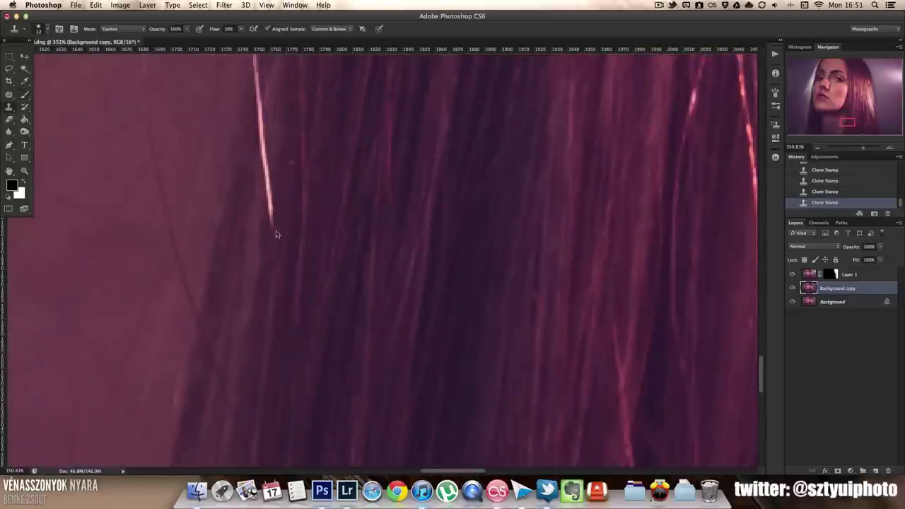
Clone Stamp away the stray hair strands on the Background copy layer
key(shift+alt+n)
drag(277, 234, 286, 331)
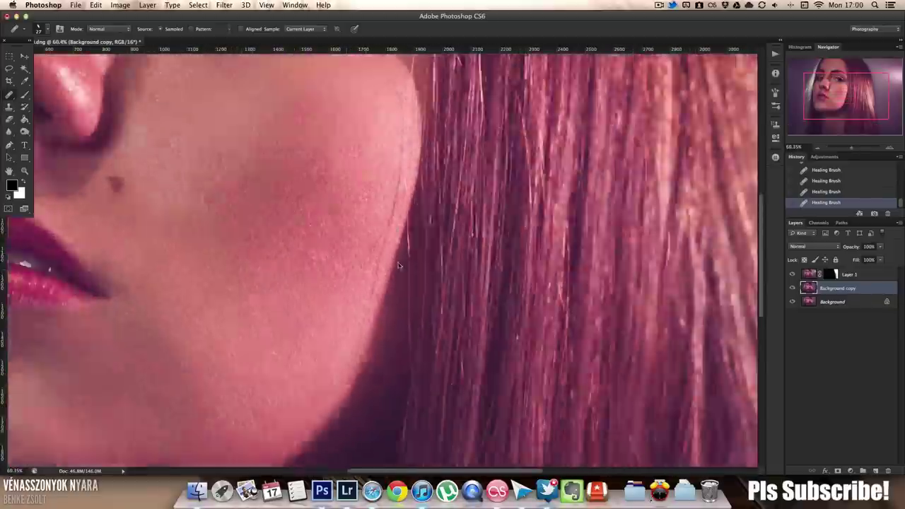
scroll(269, 302, down, 3)
scroll(223, 357, up, 5)
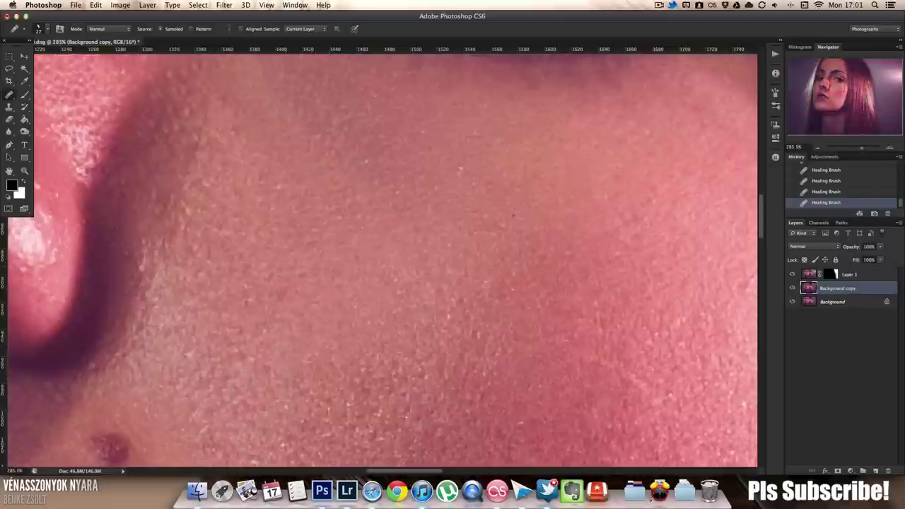
scroll(691, 309, down, 4)
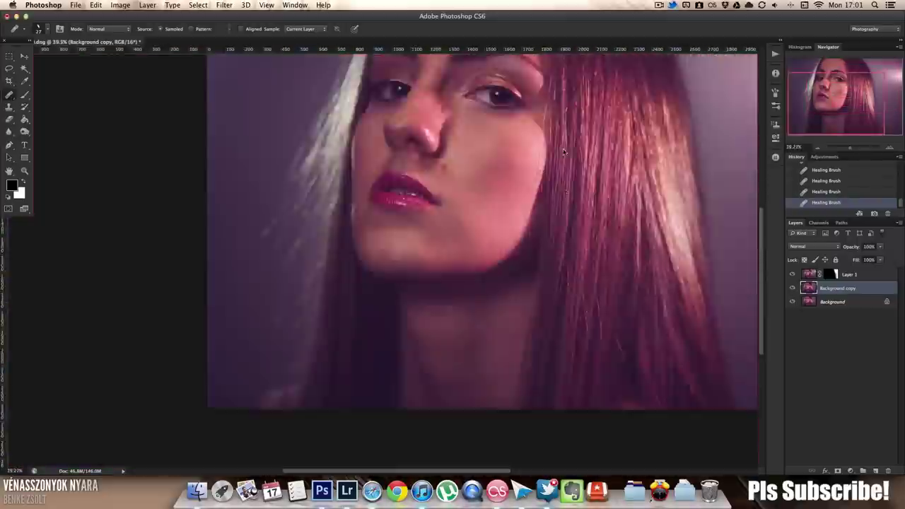
scroll(326, 262, up, 5)
scroll(367, 297, up, 3)
scroll(325, 309, down, 5)
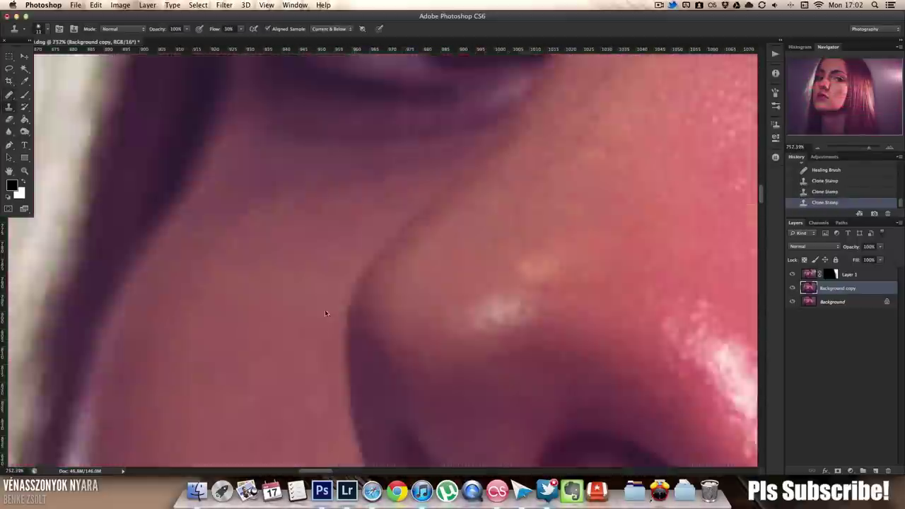
scroll(540, 125, down, 2)
scroll(439, 226, up, 2)
scroll(439, 227, down, 3)
scroll(471, 256, up, 5)
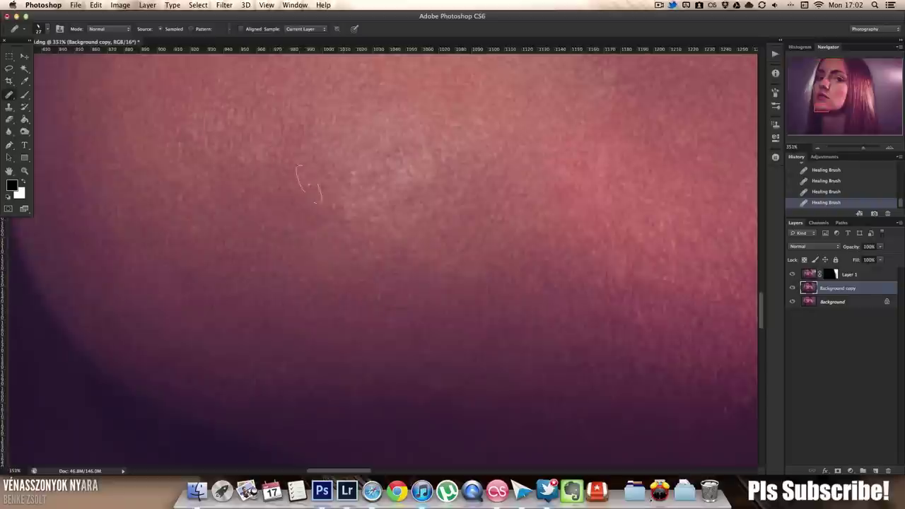
scroll(257, 160, down, 2)
scroll(258, 289, down, 2)
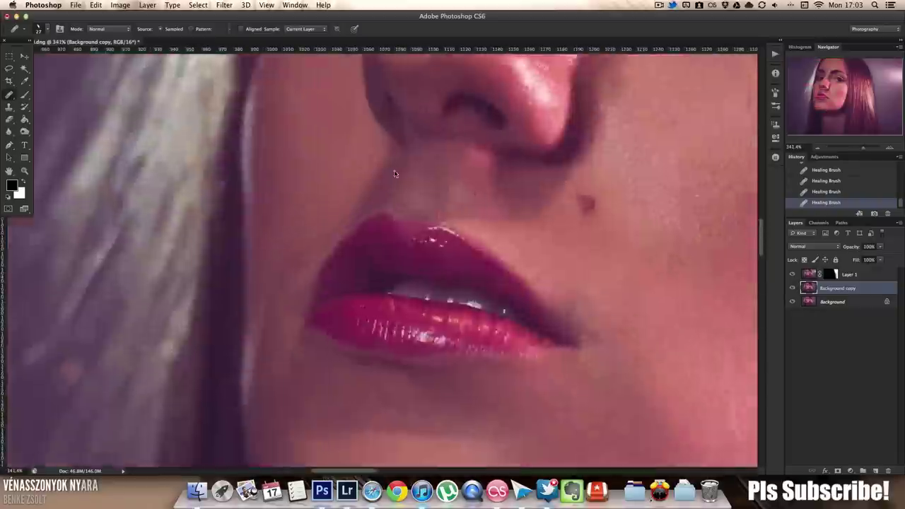
scroll(307, 214, up, 3)
Heal small blemishes on the cheeks, nose and forehead with the Healing Brush
key(shift+j)
scroll(277, 212, down, 2)
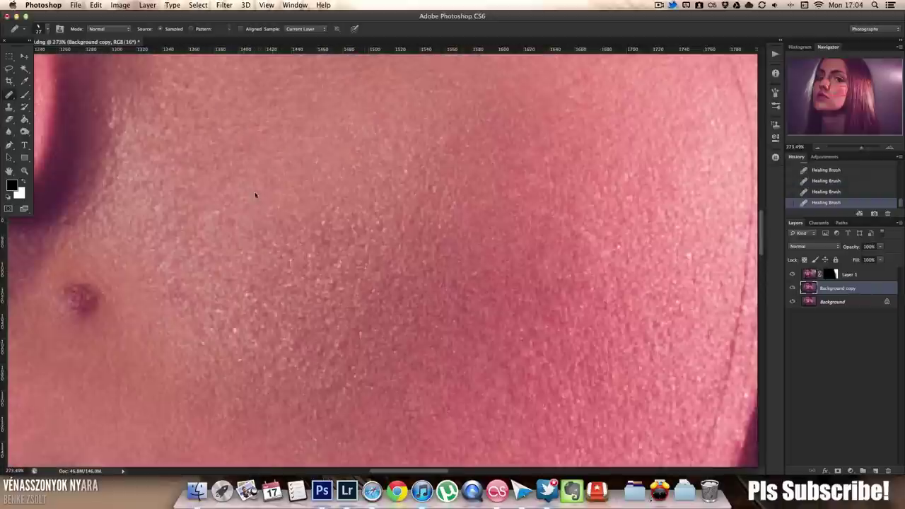
scroll(548, 325, down, 1)
key(ctrl+z)
scroll(345, 344, down, 3)
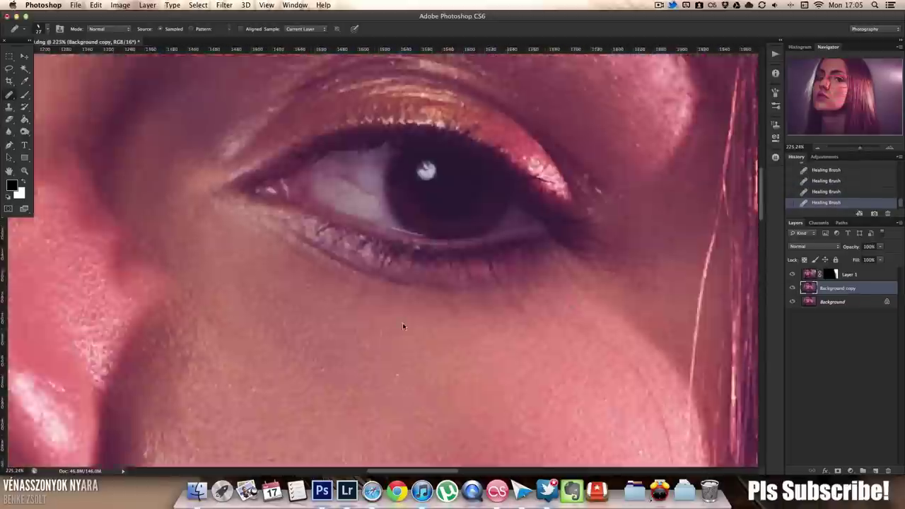
scroll(402, 322, up, 3)
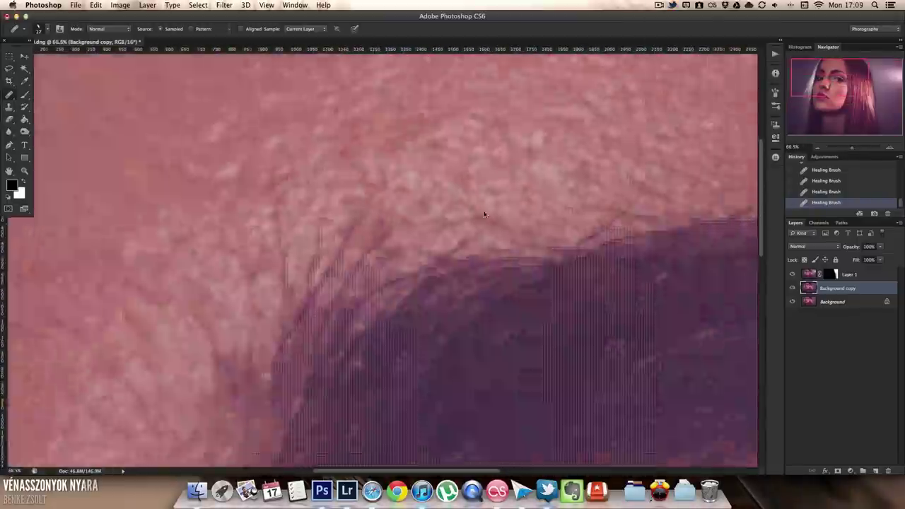
scroll(484, 215, up, 3)
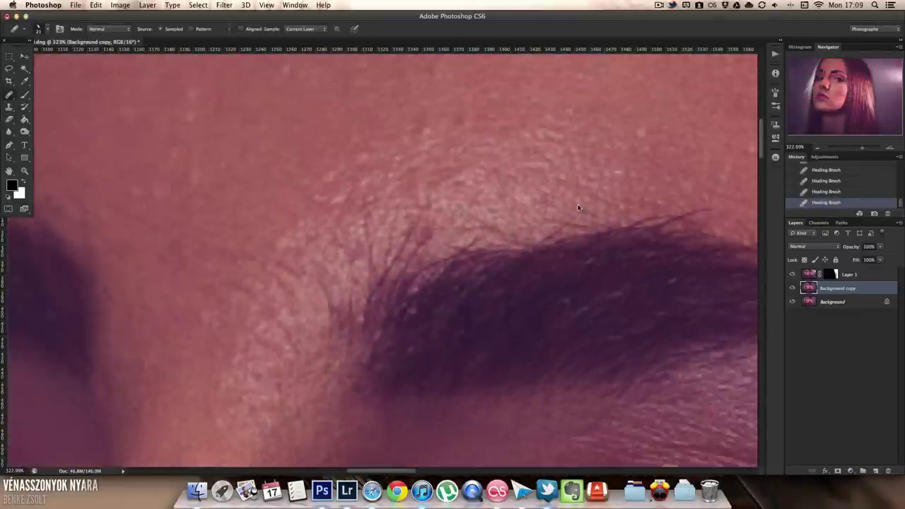
scroll(578, 202, up, 2)
scroll(388, 217, up, 2)
scroll(445, 251, right, 3)
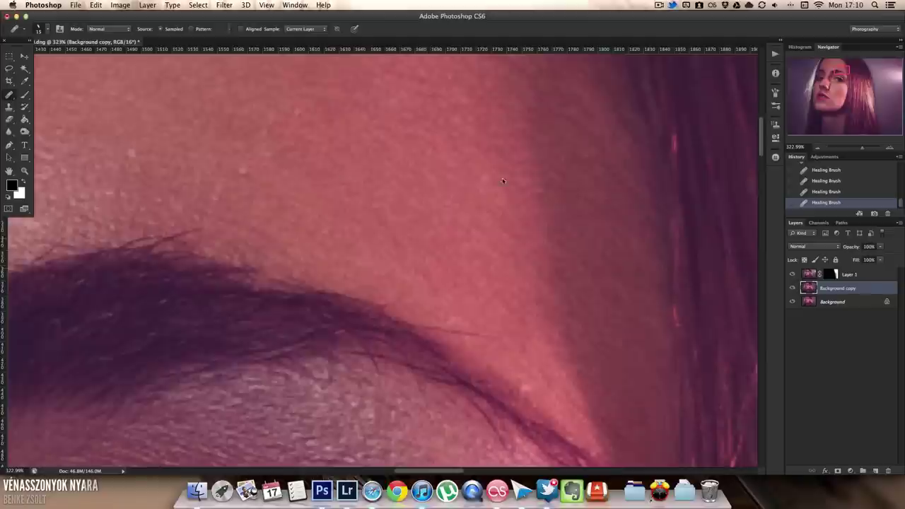
scroll(502, 177, right, 3)
scroll(439, 253, down, 2)
scroll(439, 254, left, 3)
scroll(484, 205, up, 1)
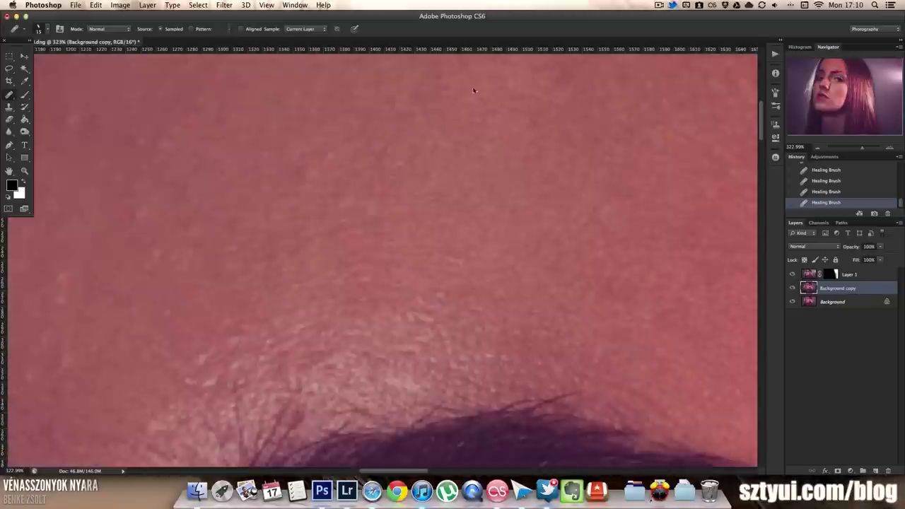
scroll(474, 90, up, 2)
scroll(424, 171, right, 2)
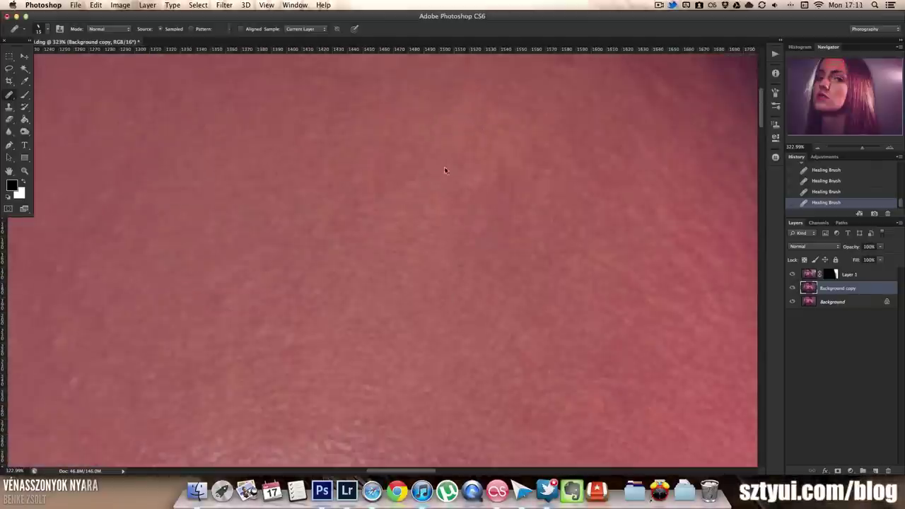
scroll(247, 177, left, 2)
scroll(456, 213, left, 3)
scroll(398, 286, up, 1)
scroll(285, 211, down, 2)
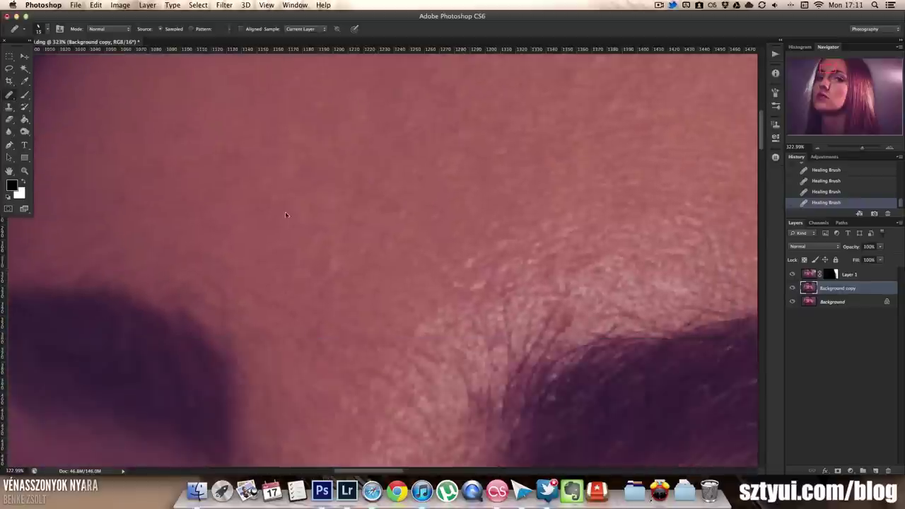
scroll(424, 268, right, 3)
scroll(486, 151, up, 2)
scroll(426, 252, down, 3)
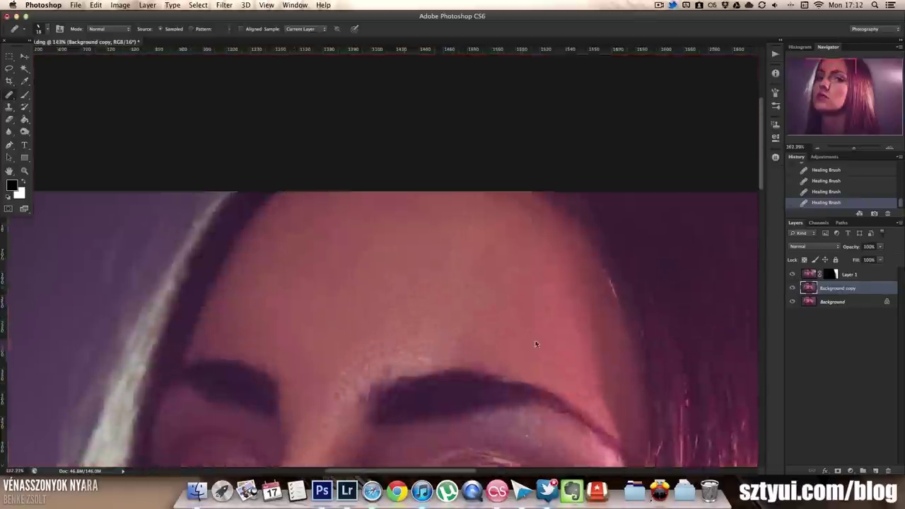
scroll(535, 343, up, 2)
scroll(494, 283, left, 3)
scroll(249, 365, down, 2)
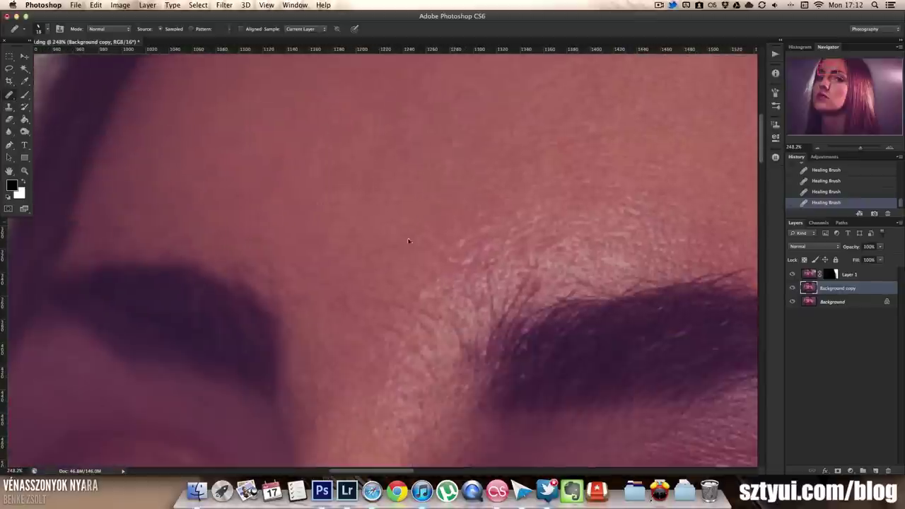
scroll(334, 193, up, 2)
scroll(437, 279, down, 3)
Patch the blotchy forehead with feathered clean skin, then fade the patch to partial strength
scroll(369, 262, up, 2)
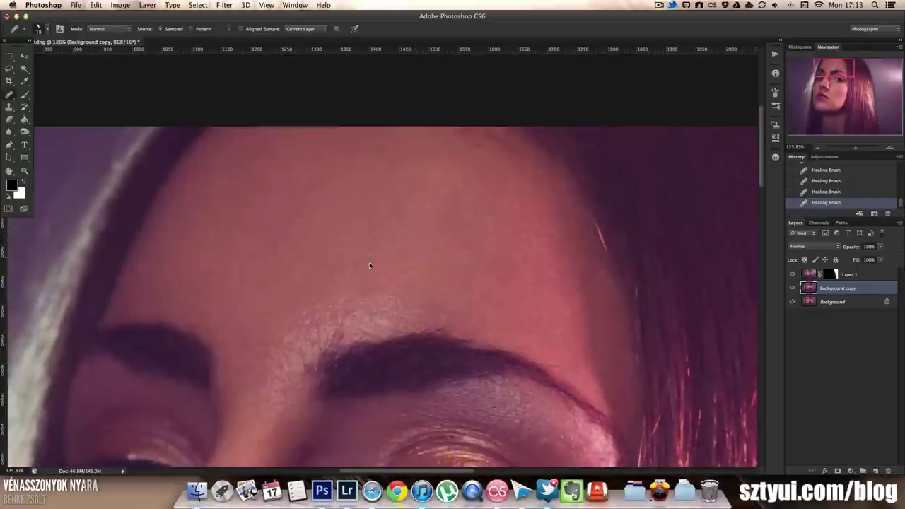
key(shift+j)
drag(321, 139, 269, 297)
click(198, 4)
click(212, 125)
drag(293, 219, 339, 212)
click(96, 5)
click(120, 54)
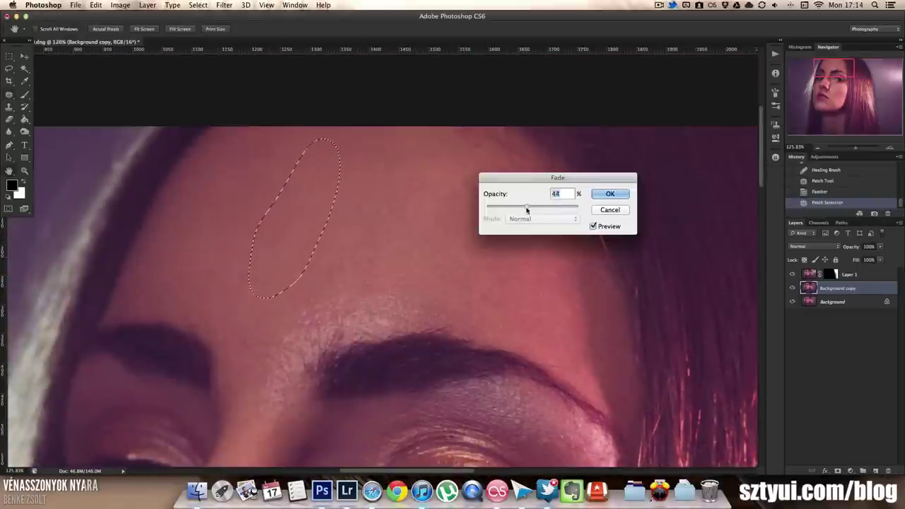
click(607, 193)
Heal the remaining spots on the forehead, brow and below the lower lip
scroll(424, 283, up, 2)
click(552, 234)
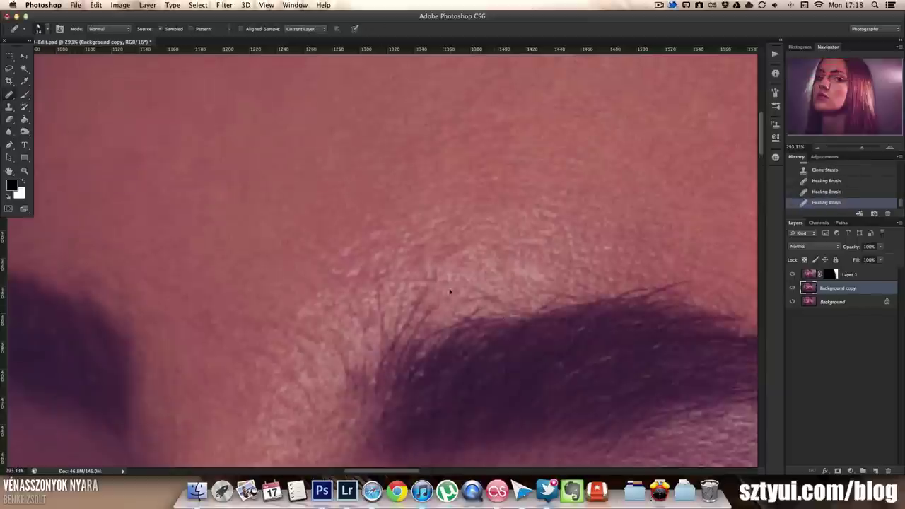
scroll(450, 291, down, 3)
scroll(421, 261, up, 3)
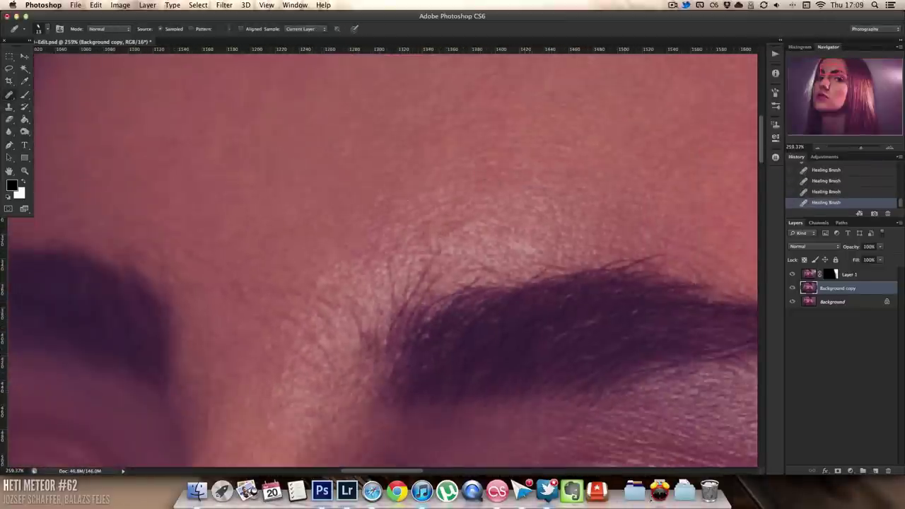
Heal and Clone Stamp the leftover skin spots on the nose and cheek
scroll(337, 242, down, 3)
scroll(337, 241, down, 4)
scroll(279, 283, down, 3)
scroll(279, 283, left, 2)
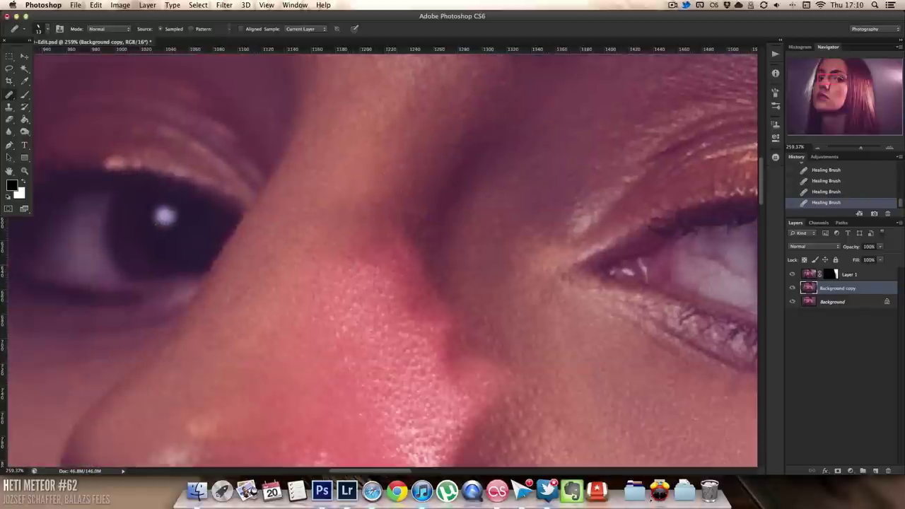
scroll(414, 399, down, 4)
scroll(414, 399, left, 2)
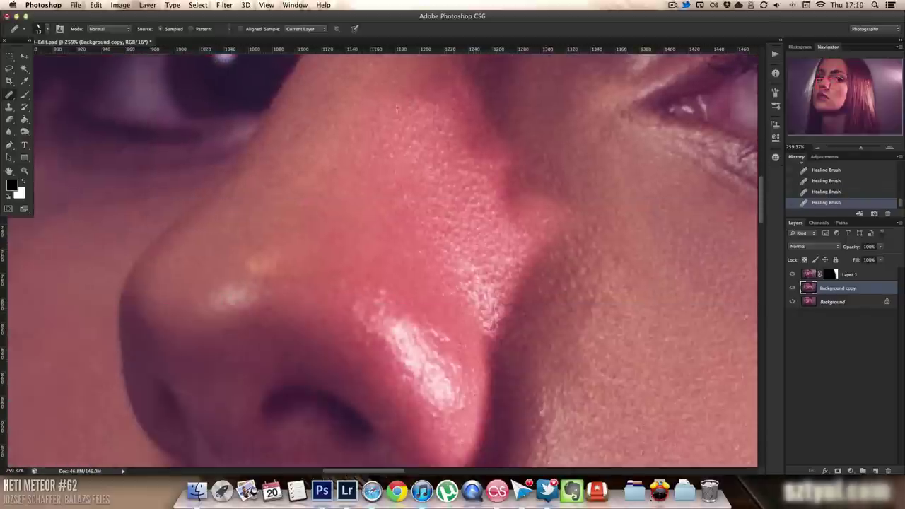
scroll(367, 244, down, 2)
key(s)
scroll(367, 244, up, 3)
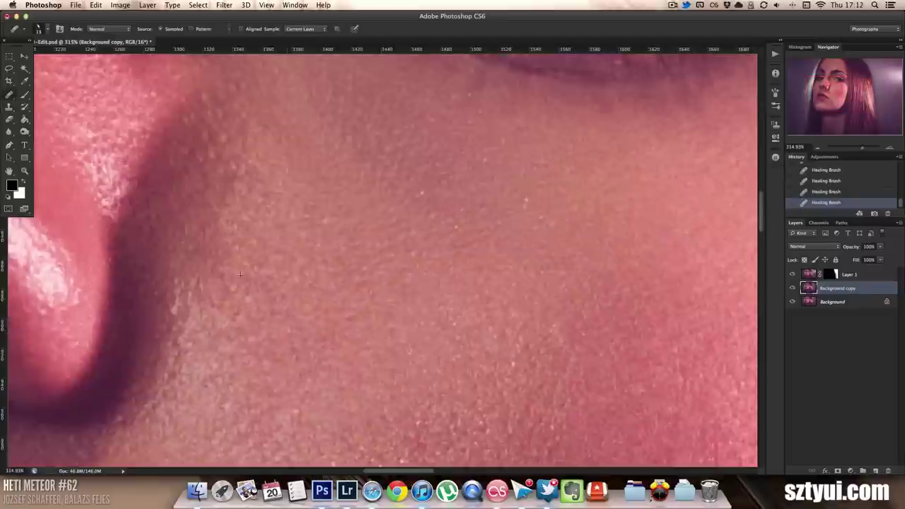
scroll(291, 387, down, 3)
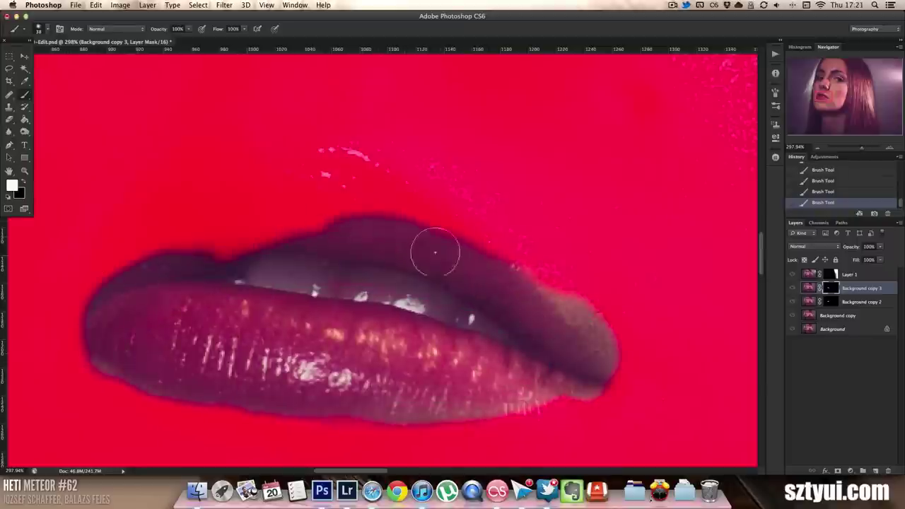
Paint the upper lip into Background copy 3's mask, centre to left corner and along its top edge
mouse_move(435, 253)
mouse_down()
mouse_move(283, 162)
mouse_move(95, 285)
mouse_up()
drag(261, 140, 614, 364)
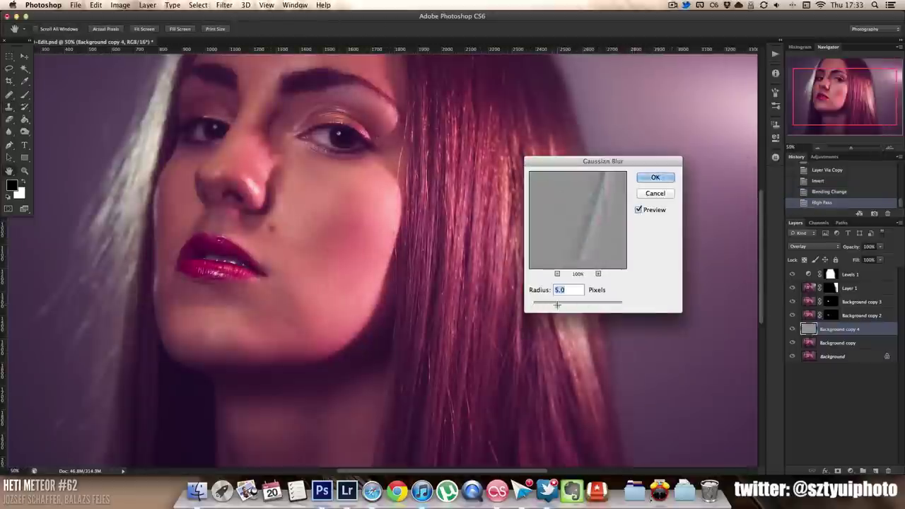
Set the skin-smoothing blur radius to about 2.6 pixels and review the whole image
drag(558, 305, 549, 303)
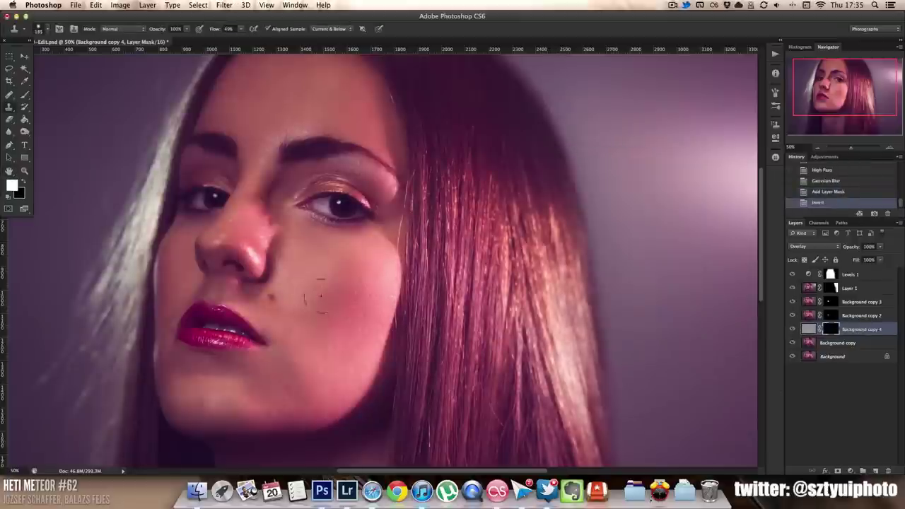
scroll(339, 141, up, 1)
scroll(453, 283, up, 1)
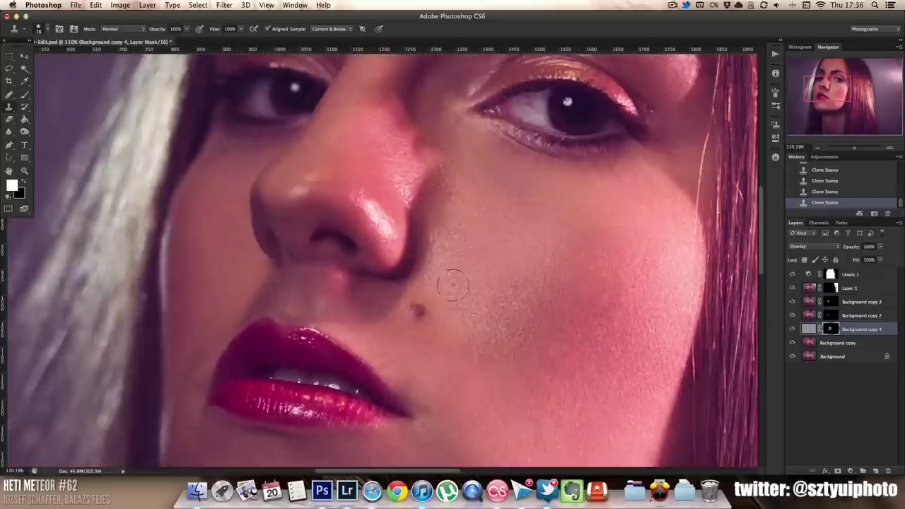
scroll(367, 238, up, 1)
scroll(438, 230, up, 1)
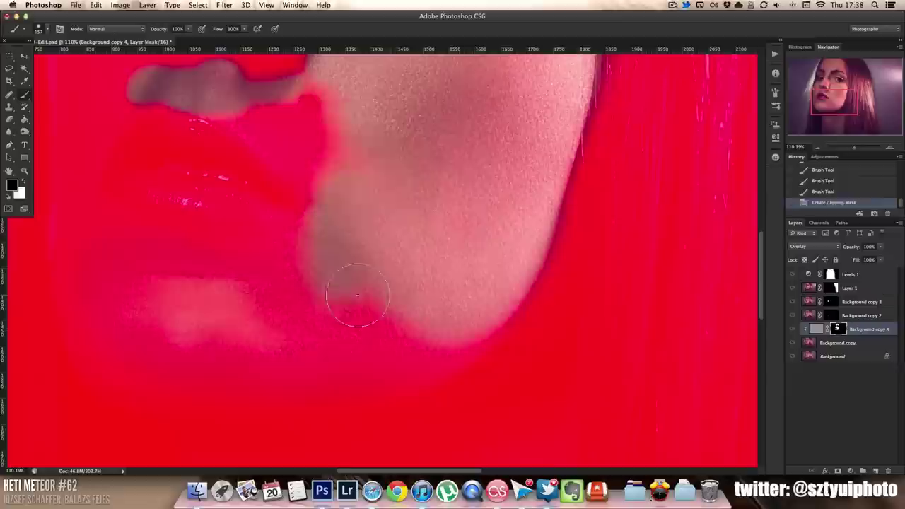
key(ctrl+0)
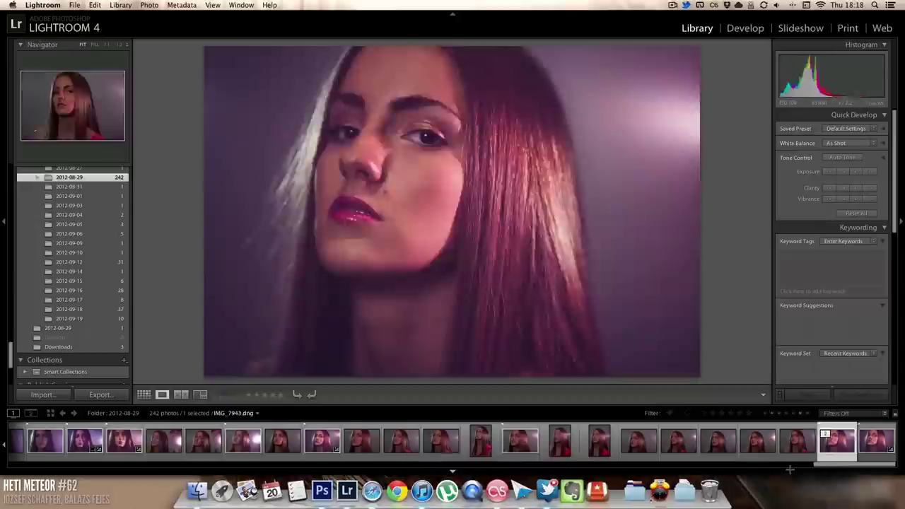
Browse back through the shoot in Lightroom, open a photo, then close IMG_7933.dng to return to Edit.psd
key(Left)
key(Left)
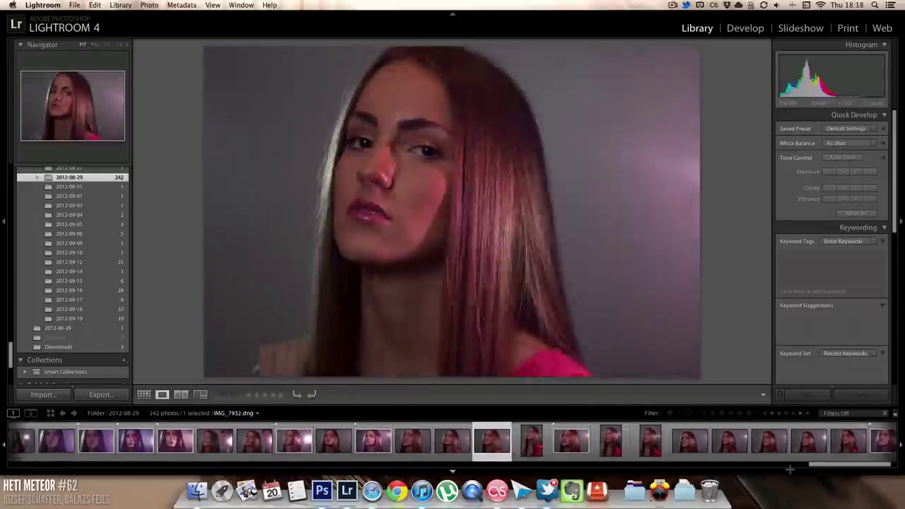
key(Left)
key(Right)
key(Right)
key(Right)
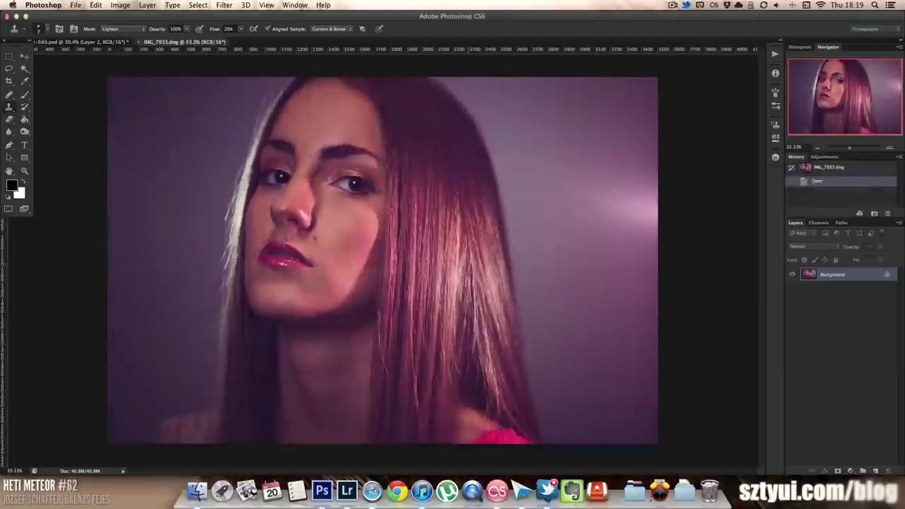
key(ctrl+w)
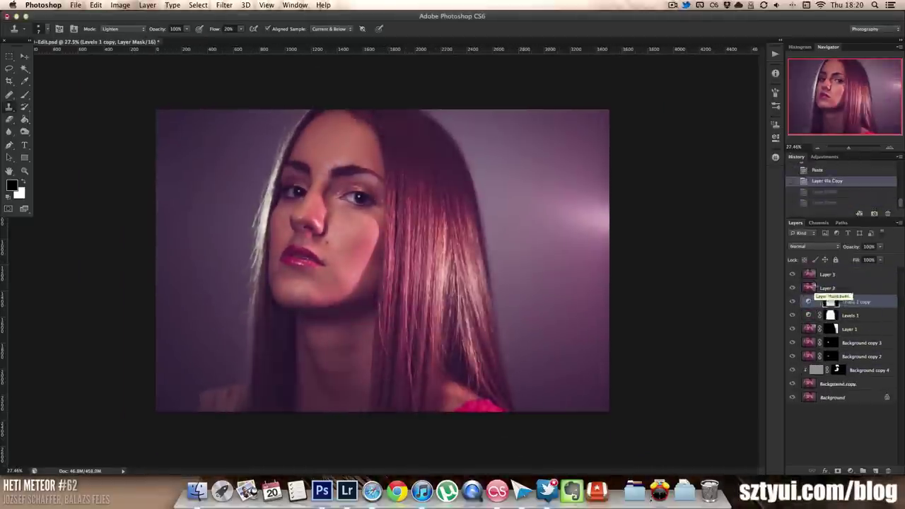
Move Levels 1 copy to the top, then scale Layer 3 to about 111% and rotate it about -3.4°
drag(831, 300, 852, 278)
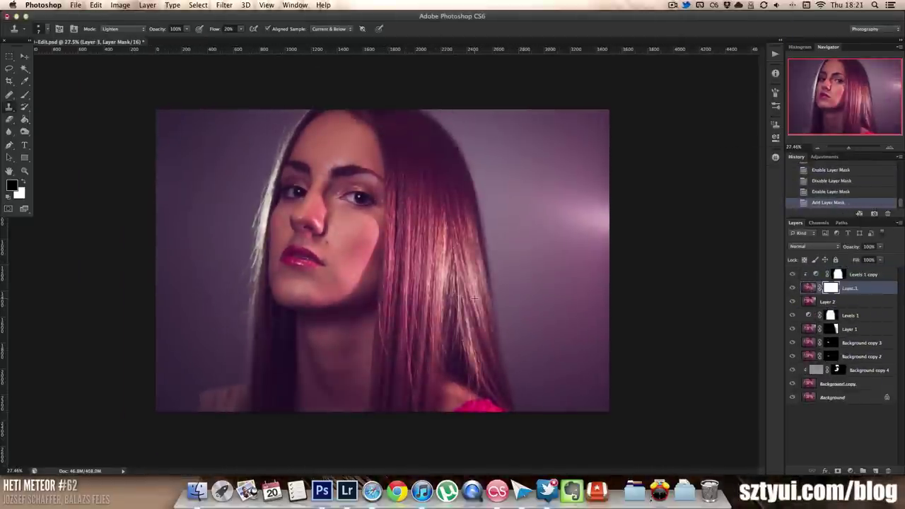
key(super+minus)
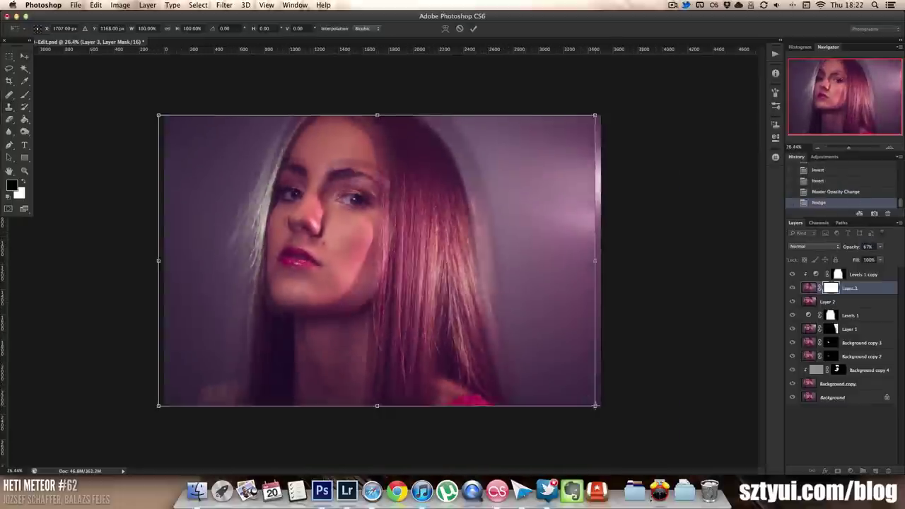
drag(452, 265, 466, 272)
key(Return)
key(4)
key(6)
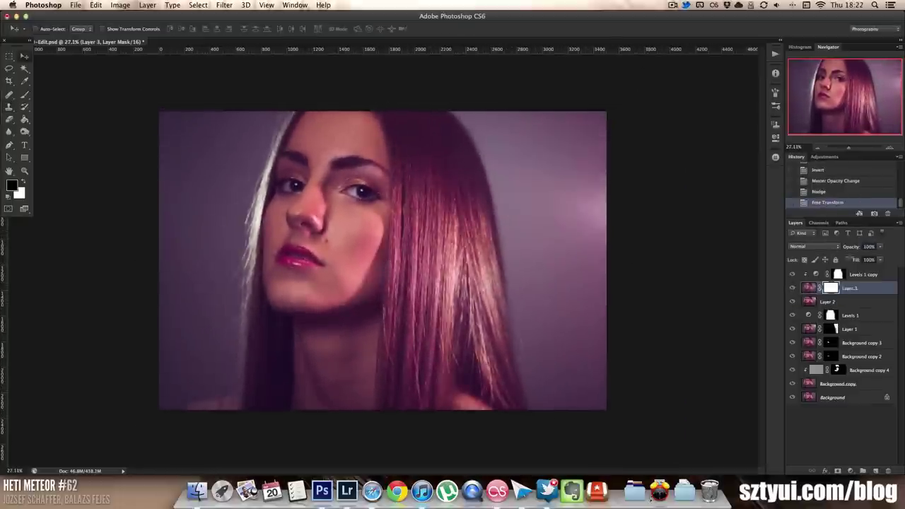
key(super+t)
drag(114, 375, 121, 391)
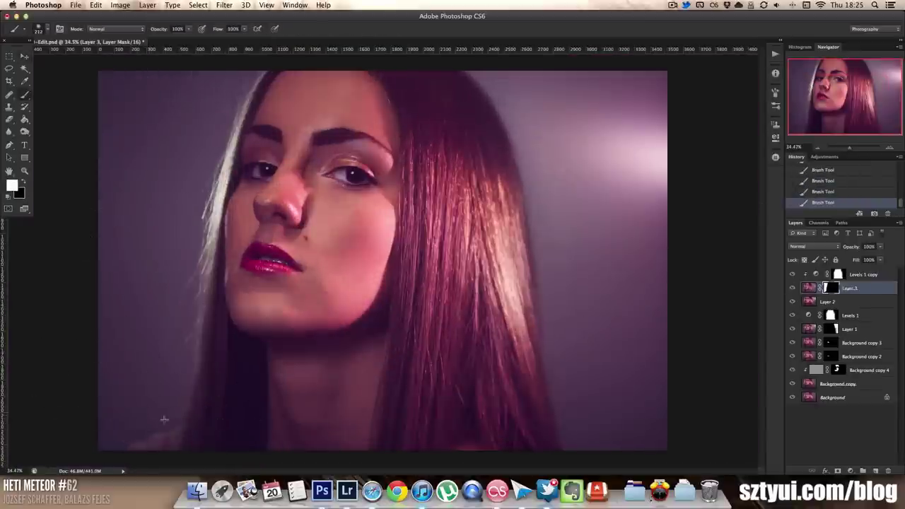
Apply a Lens Blur with Radius 10 to Layer 3's image
alt+click(829, 287)
alt+click(828, 288)
key(x)
click(809, 288)
click(225, 5)
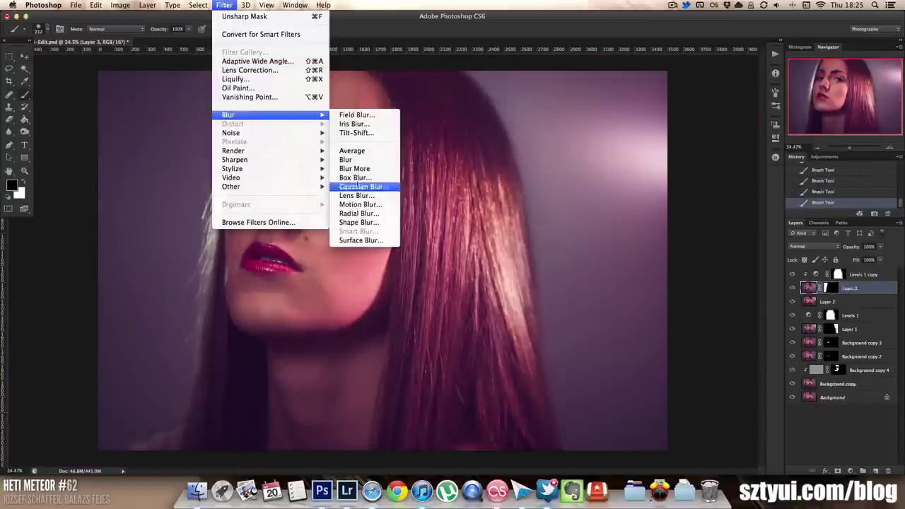
click(356, 195)
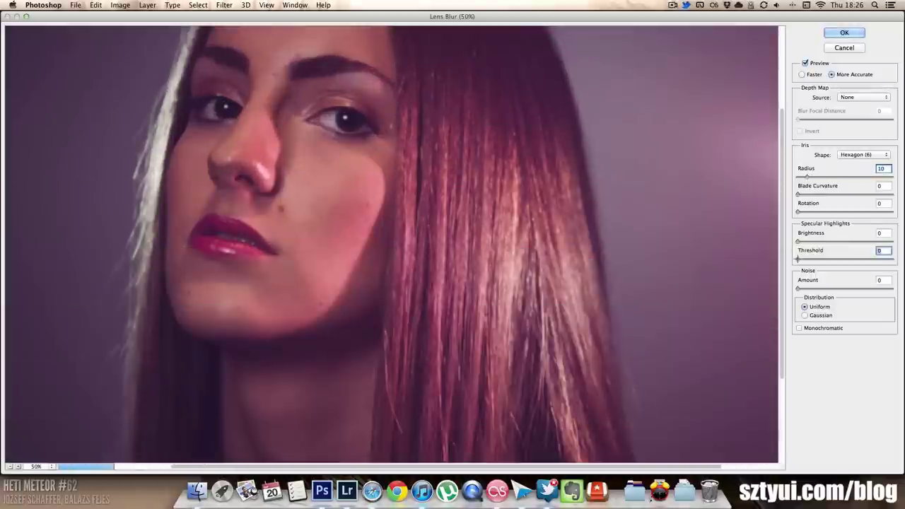
click(864, 154)
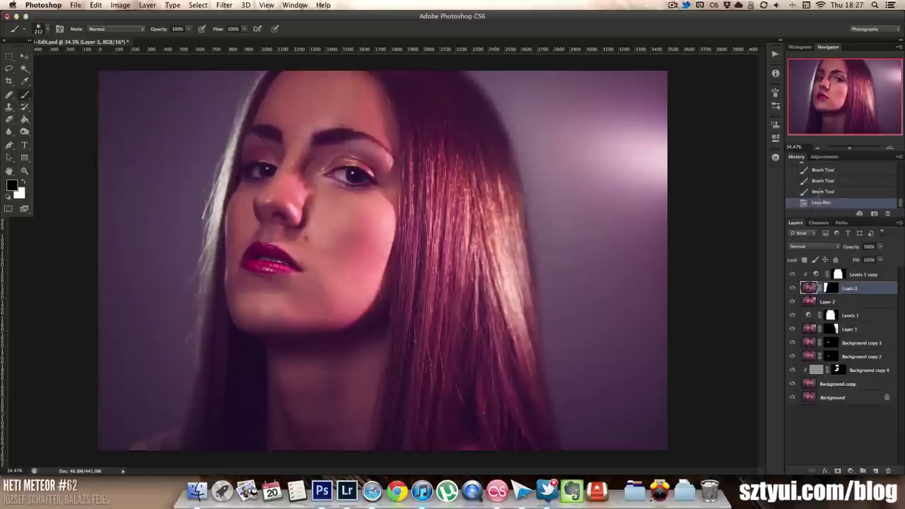
Target Layer 3's mask and check the face up close before fitting the photo in view
click(819, 192)
key(ctrl+plus)
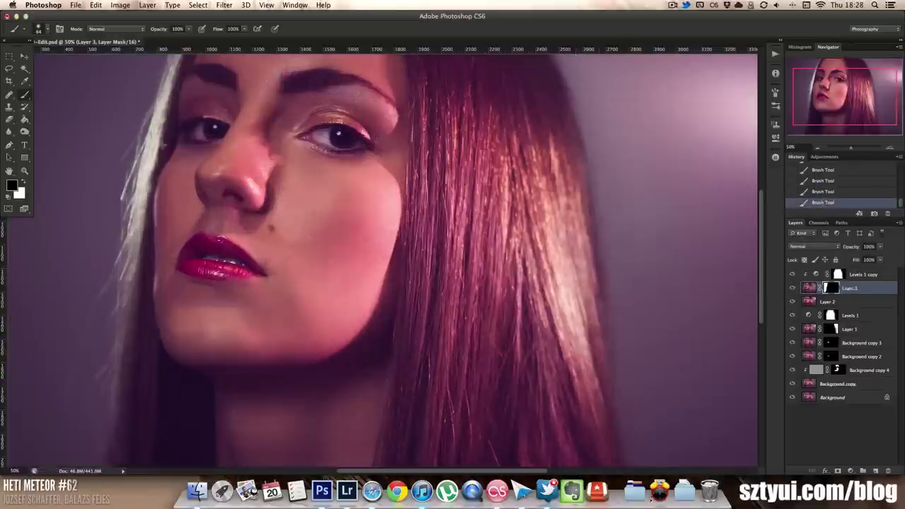
key(ctrl+0)
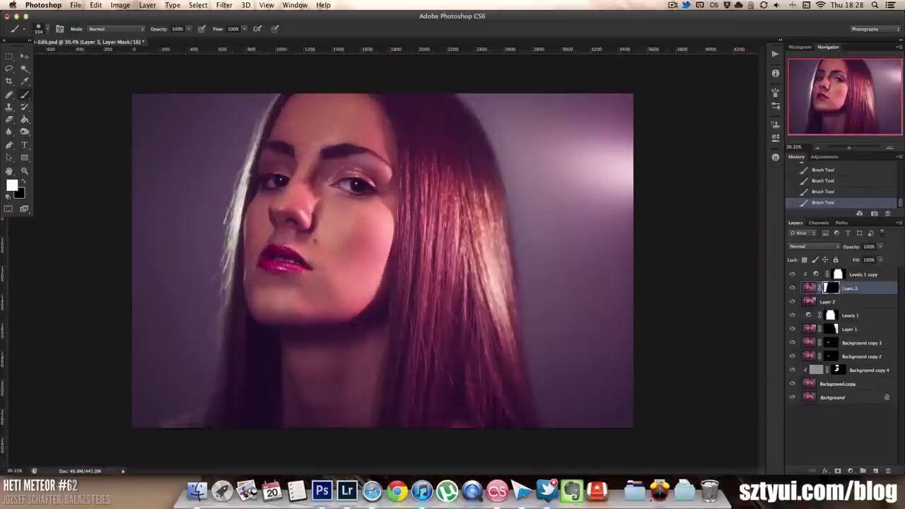
Brush Layer 3's mask along the lower portrait, undo a stray stroke, and start Healing Brush touch-ups
scroll(251, 385, up, 3)
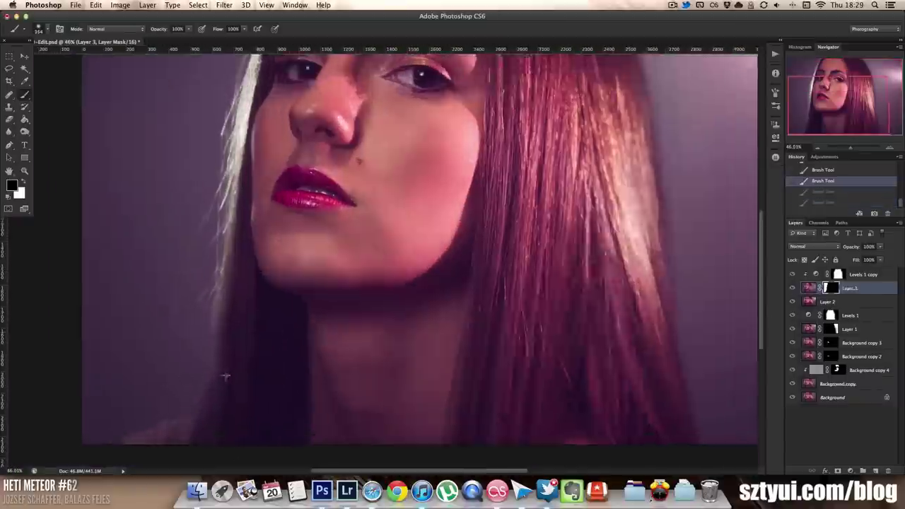
scroll(246, 279, up, 1)
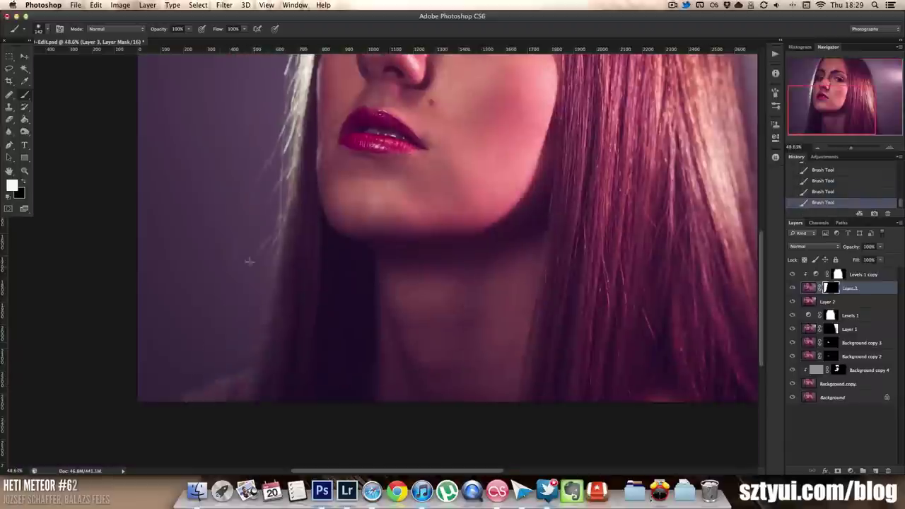
scroll(241, 227, down, 5)
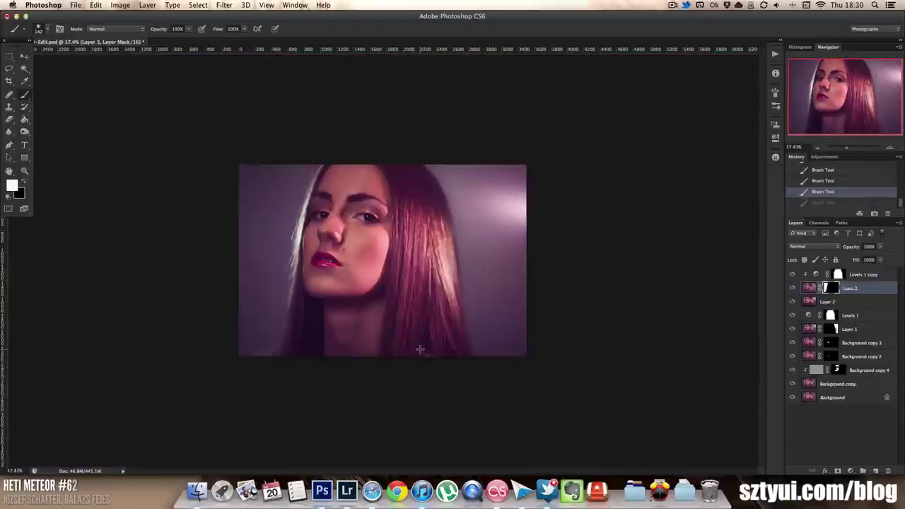
scroll(617, 231, up, 4)
scroll(616, 232, down, 3)
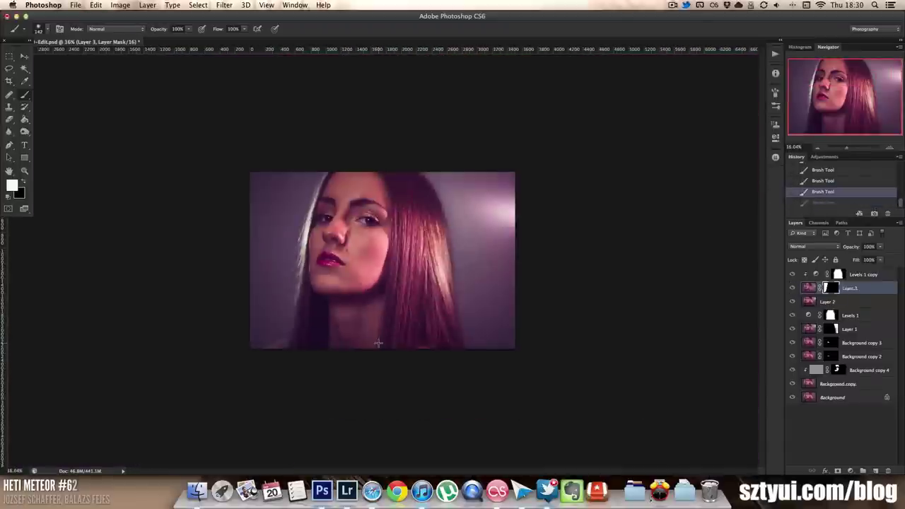
scroll(616, 232, up, 3)
key(super+z)
key(j)
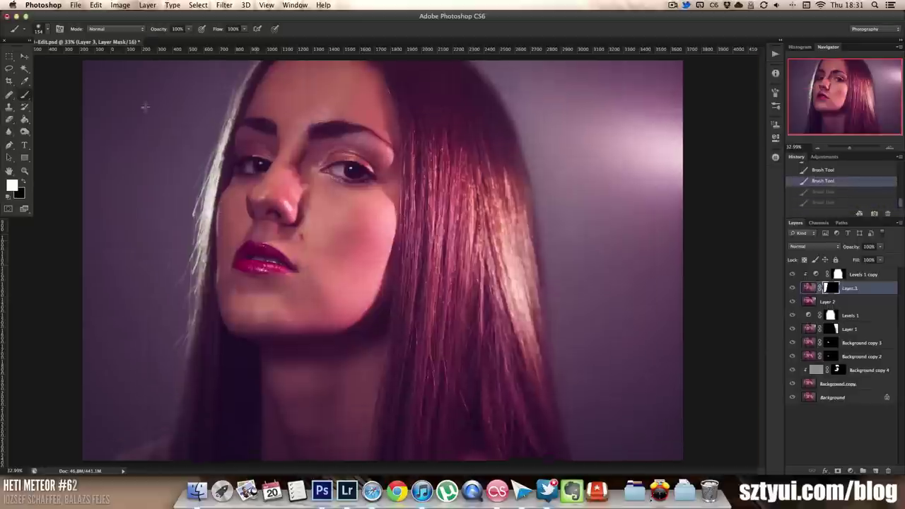
scroll(124, 113, up, 5)
Undo the recent mask strokes and heal two background specks beside the hair
scroll(395, 283, down, 4)
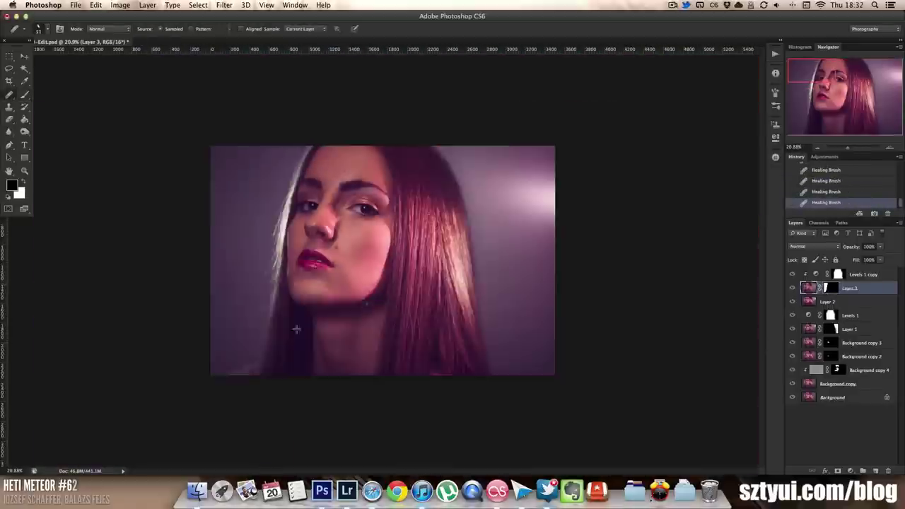
scroll(396, 283, up, 3)
scroll(334, 144, down, 4)
key(super+alt+z)
key(super+alt+z)
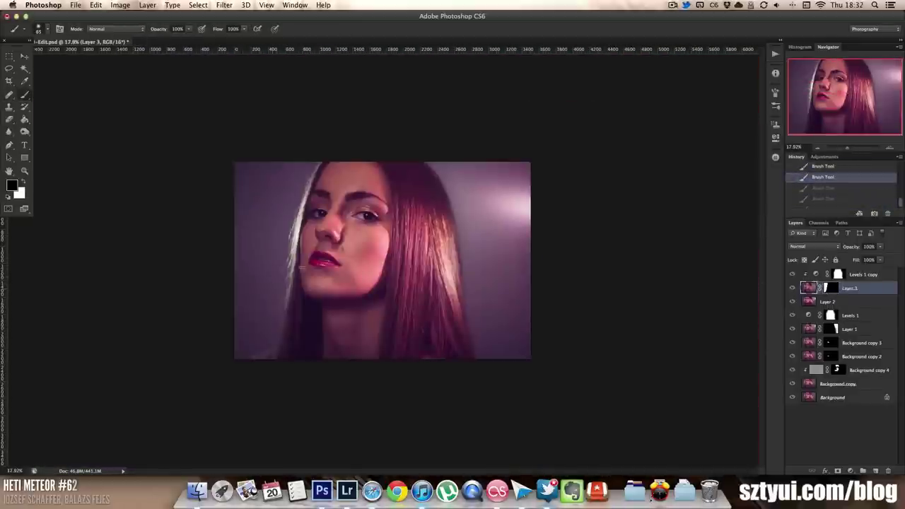
scroll(309, 211, up, 4)
key(j)
scroll(351, 220, up, 2)
click(316, 307)
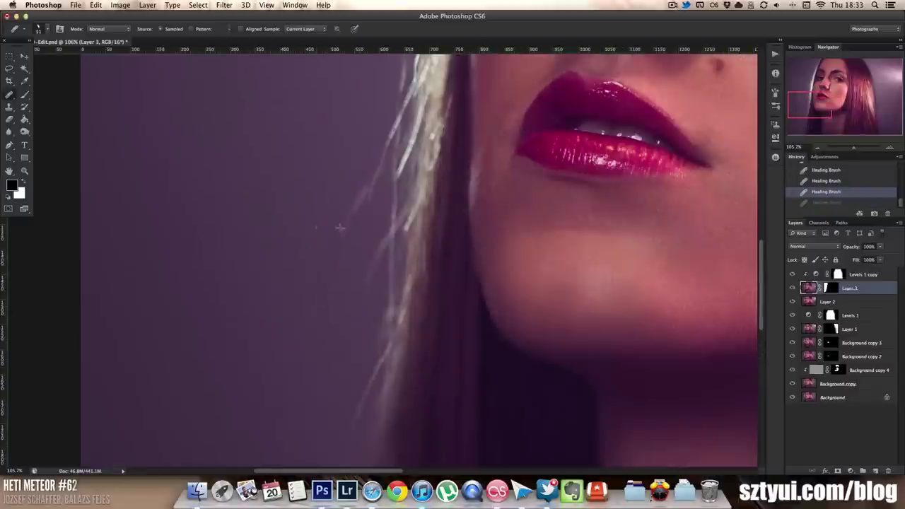
click(326, 274)
Try a Clone Stamp stroke, undo it, and heal another speck next to the hair strands
scroll(311, 241, up, 3)
key(s)
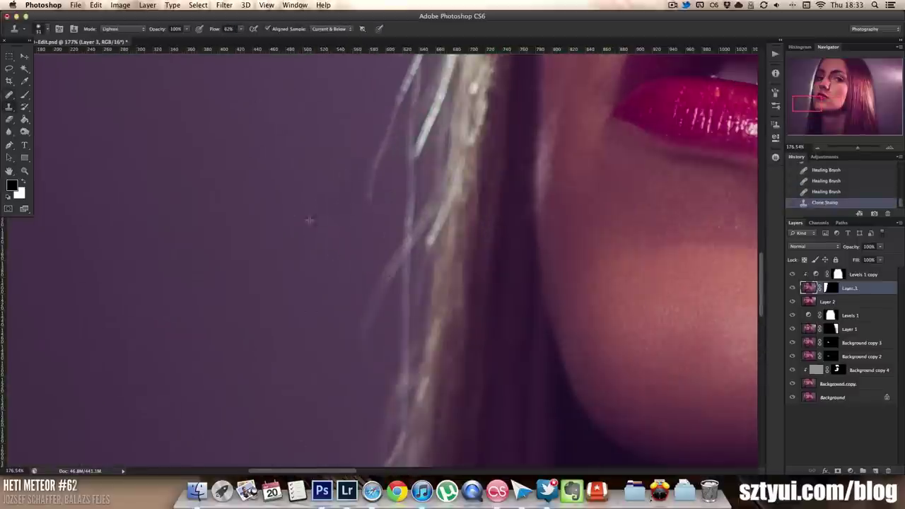
scroll(311, 240, up, 2)
key(super+z)
key(j)
scroll(328, 226, down, 3)
click(338, 220)
scroll(347, 240, up, 4)
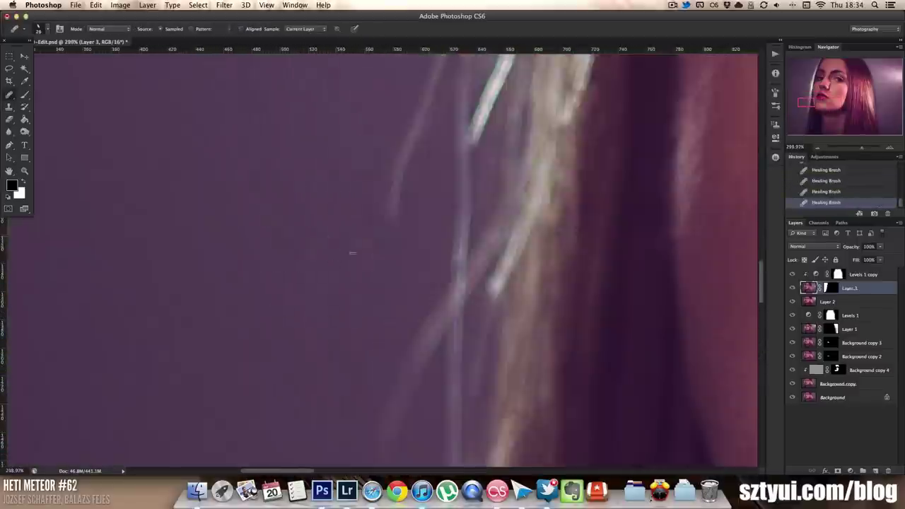
scroll(352, 252, down, 3)
scroll(365, 165, down, 8)
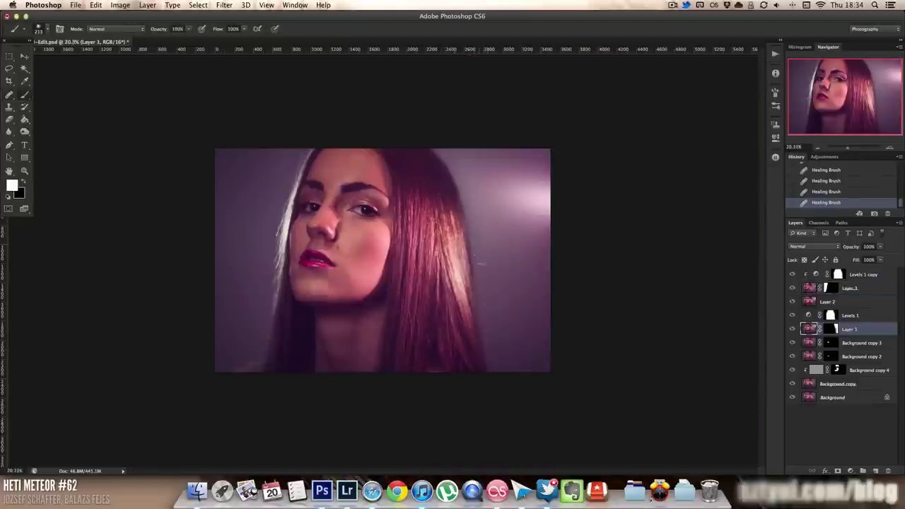
Move Layer 1 to the top of the layer stack and brush two areas of its mask
shift+click(825, 288)
shift+click(826, 288)
click(826, 169)
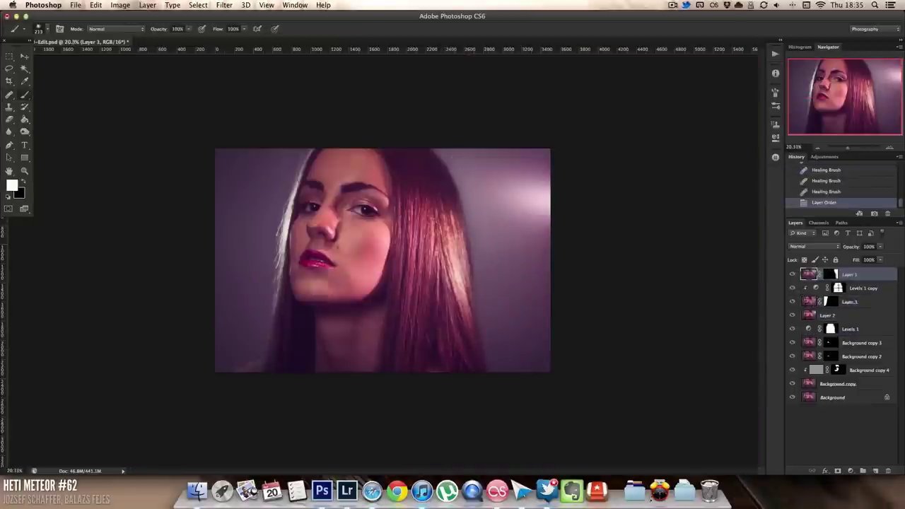
drag(830, 328, 830, 275)
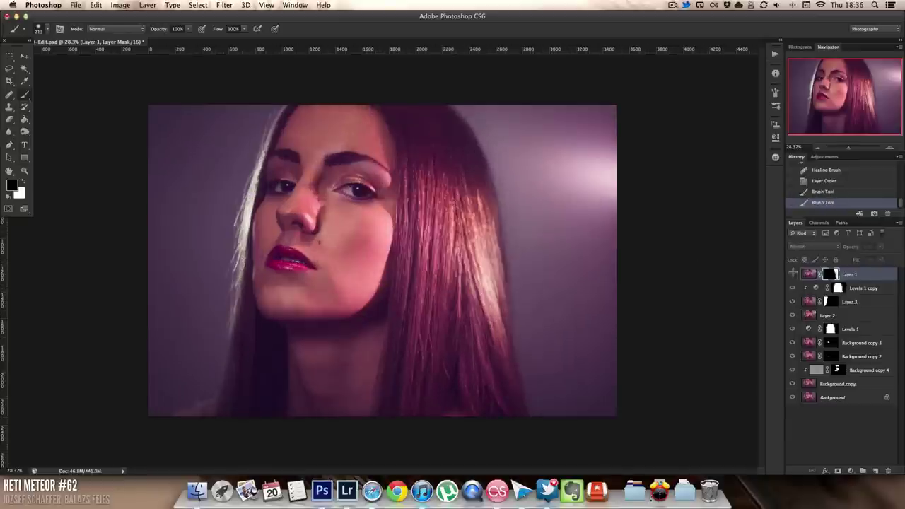
drag(582, 401, 579, 396)
drag(509, 290, 506, 286)
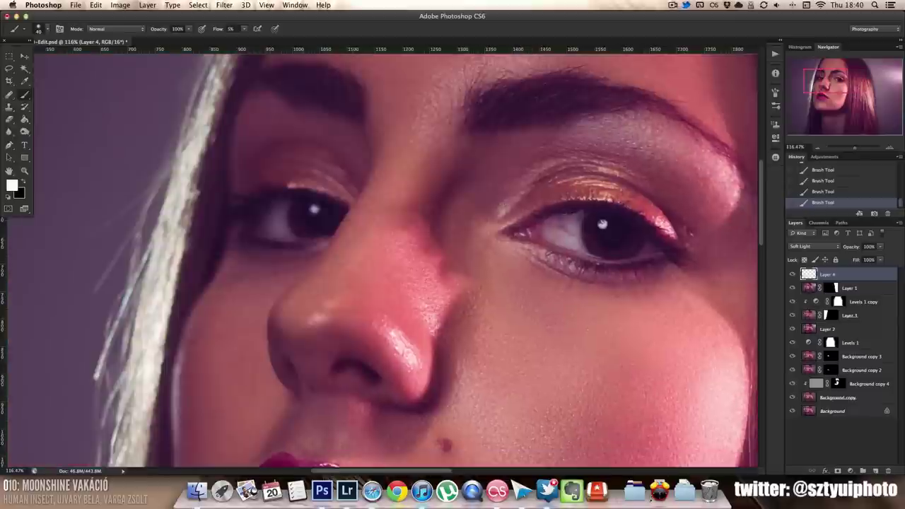
Set Layer 4 to Soft Light and review its white dodge strokes on the face
scroll(326, 211, up, 2)
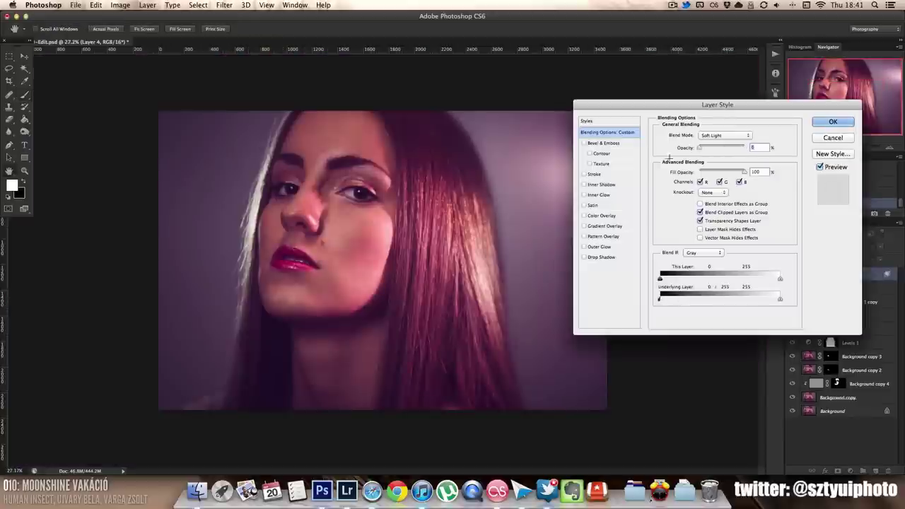
key(Return)
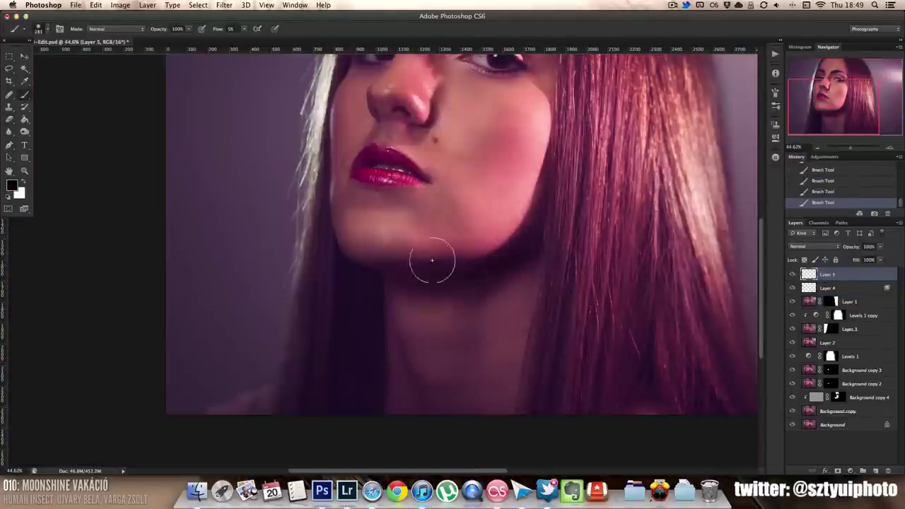
scroll(432, 261, up, 3)
scroll(323, 151, down, 3)
scroll(414, 172, up, 3)
key(ctrl+alt+z)
key(ctrl+alt+z)
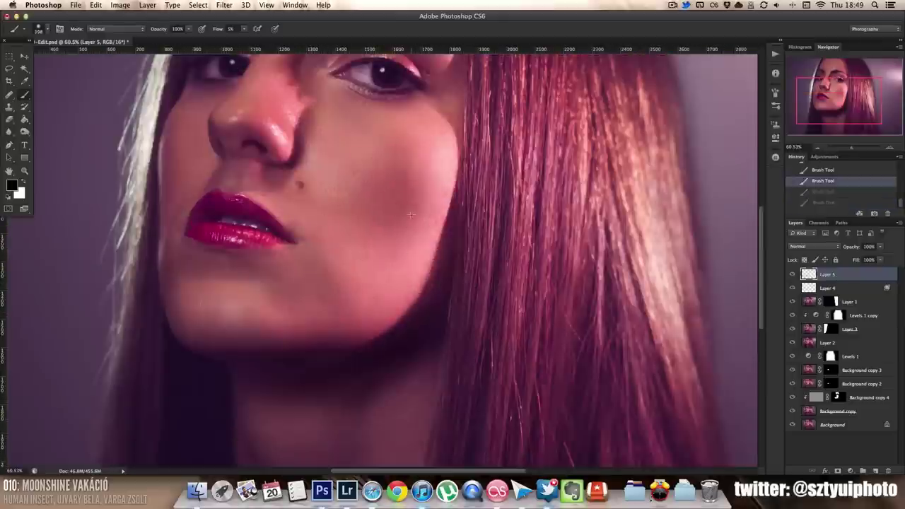
scroll(410, 215, up, 3)
key(ctrl+shift+z)
key(ctrl+shift+z)
scroll(434, 252, up, 8)
scroll(434, 253, right, 3)
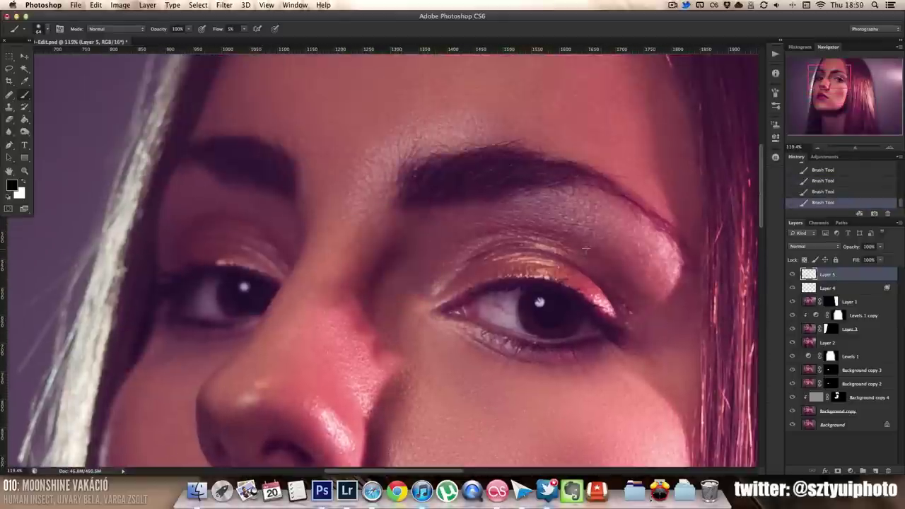
Compare the black burn strokes before and after, then set Layer 5 to Soft Light
key(ctrl+alt+z)
key(ctrl+alt+z)
key(ctrl+alt+z)
key(ctrl+shift+z)
key(ctrl+shift+z)
key(ctrl+shift+z)
scroll(681, 302, up, 5)
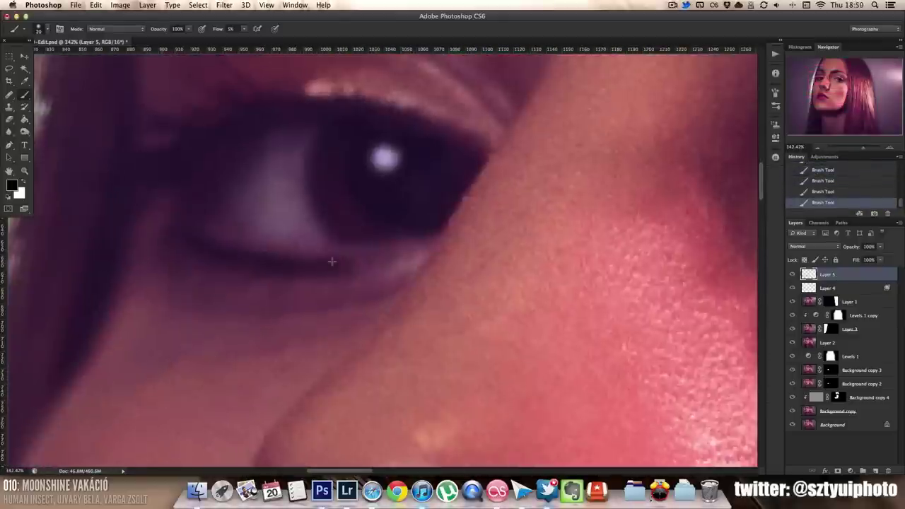
scroll(511, 356, down, 2)
scroll(511, 356, down, 5)
scroll(511, 355, up, 4)
key(ctrl+alt+z)
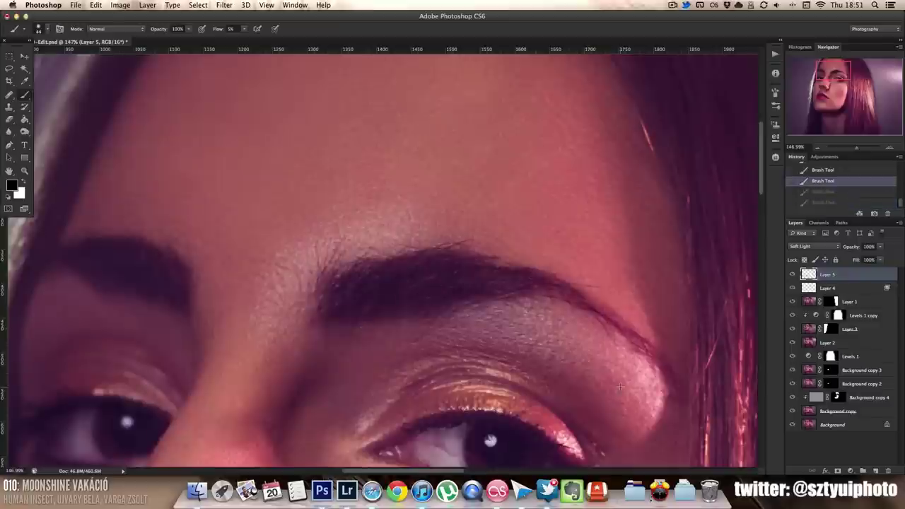
key(ctrl+shift+z)
scroll(511, 356, down, 5)
double_click(870, 275)
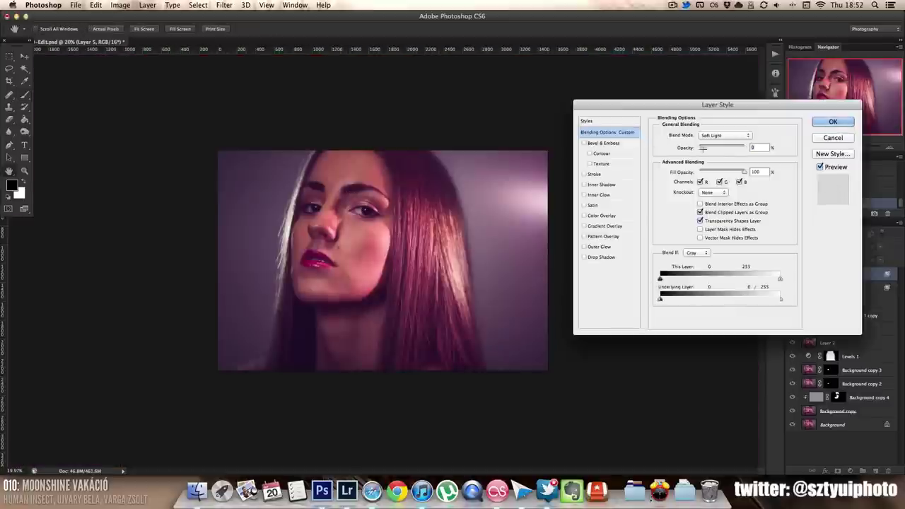
key(Return)
scroll(703, 148, up, 2)
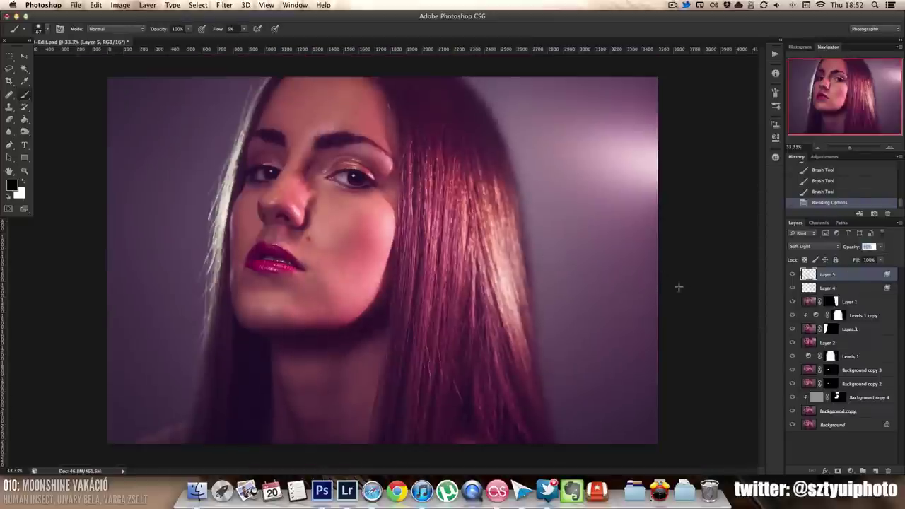
Shape the Curves 2 contrast curve and set its blending to Luminosity
key(e)
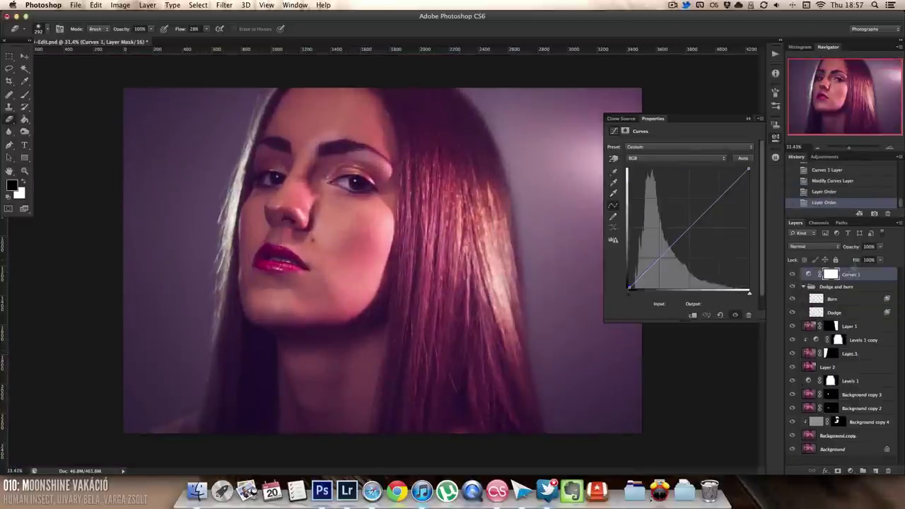
drag(640, 276, 657, 261)
click(813, 246)
click(813, 438)
click(792, 274)
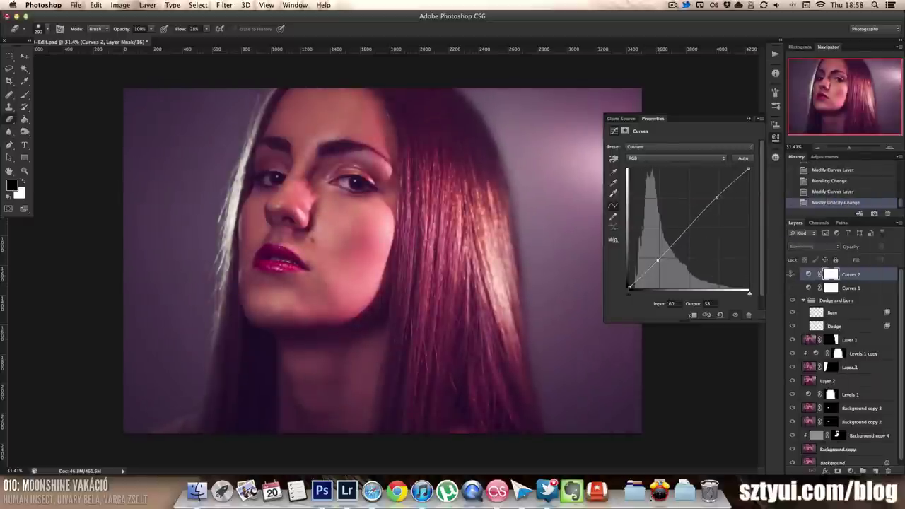
key(super+minus)
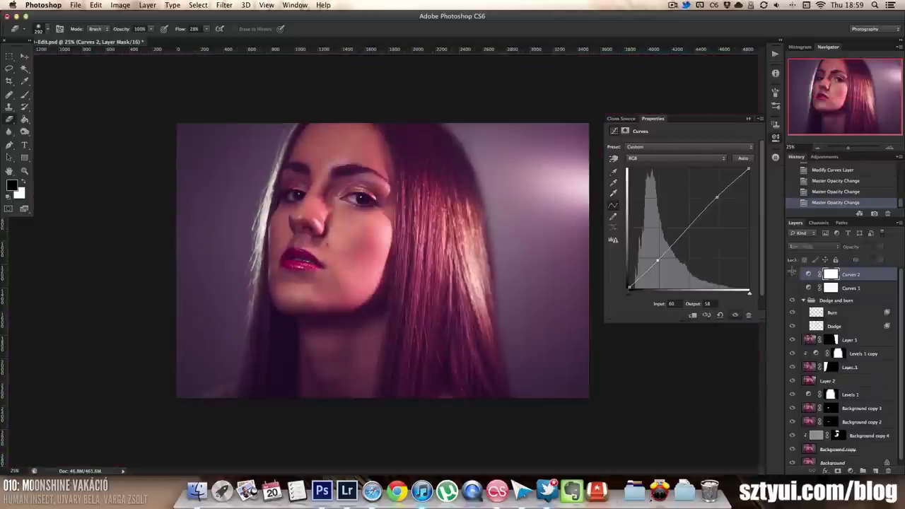
Select Curves 1, move between its colour channels and undo a stray curve change
click(848, 288)
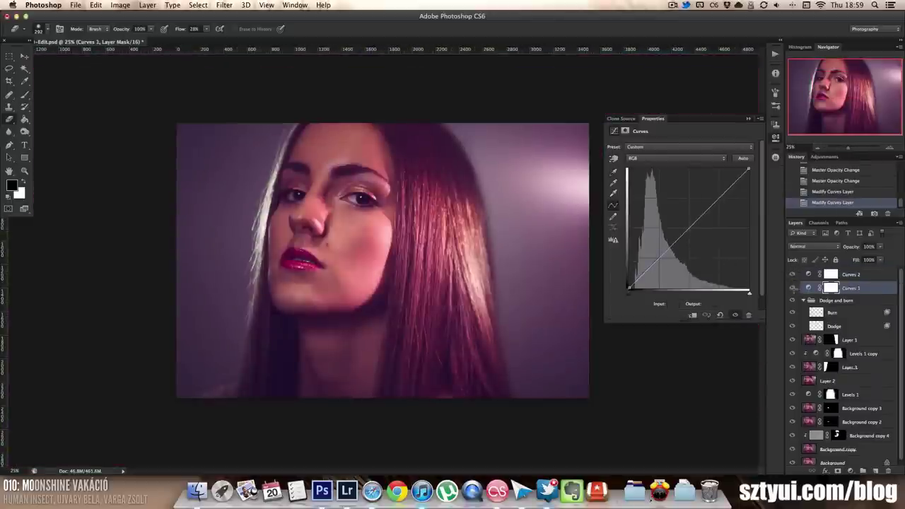
key(alt+4)
key(alt+3)
key(super+z)
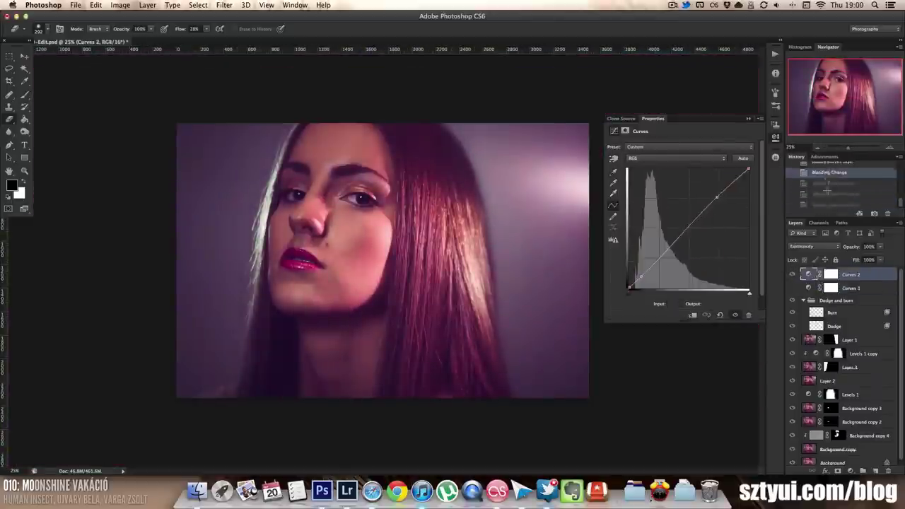
click(851, 274)
key(super+z)
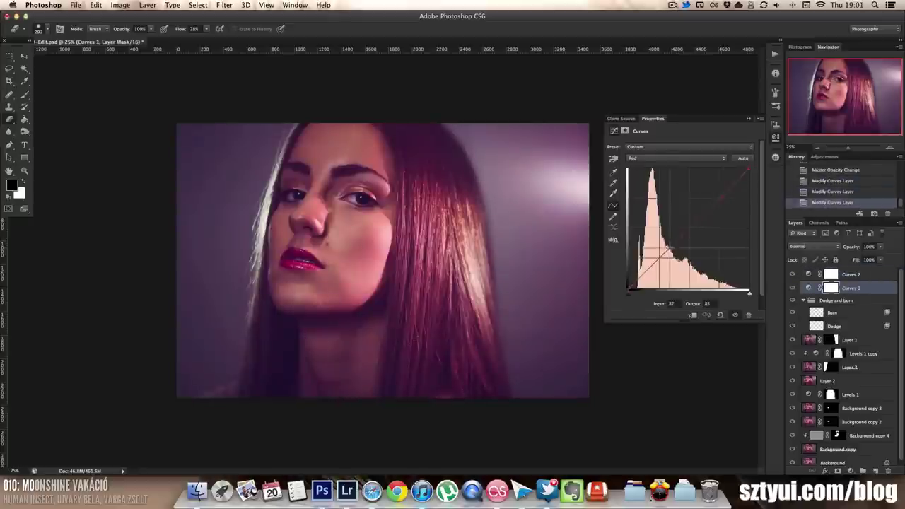
scroll(382, 254, up, 2)
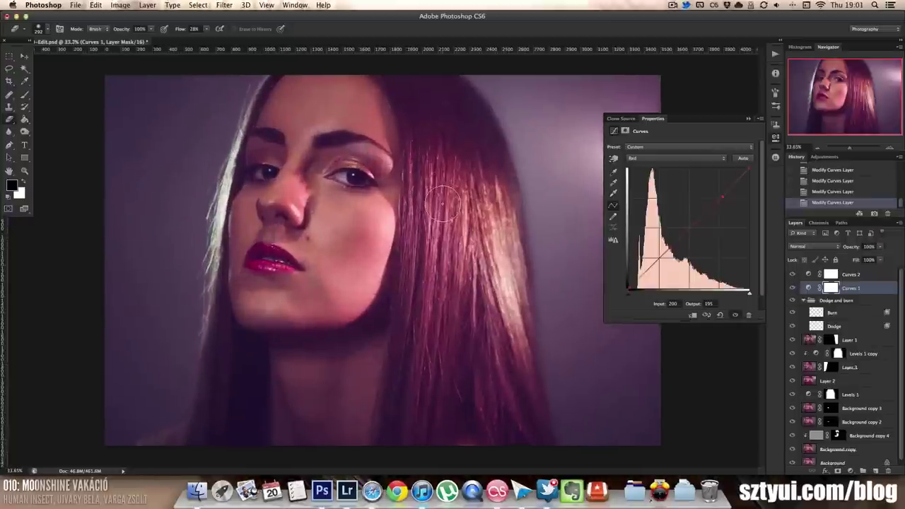
key(i)
key(e)
Adjust the Red and Blue curves on Curves 1, then group both Curves layers
drag(721, 196, 710, 210)
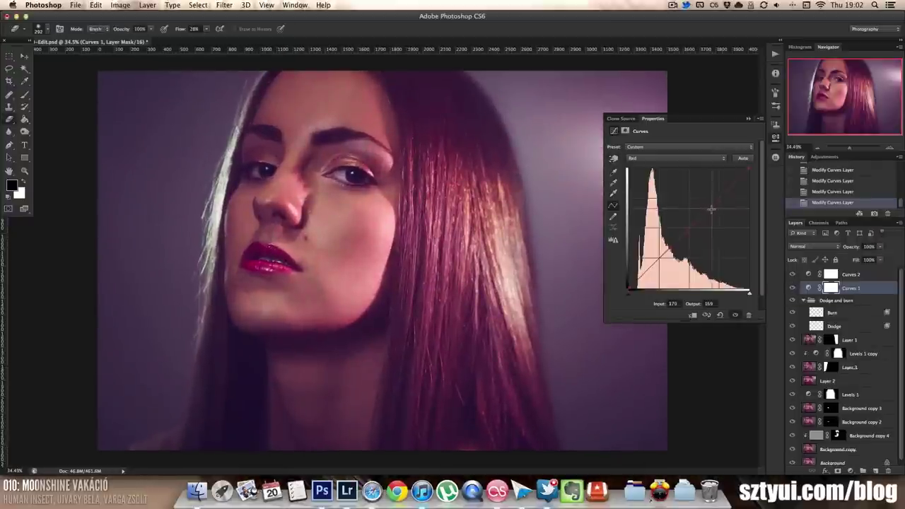
key(alt+5)
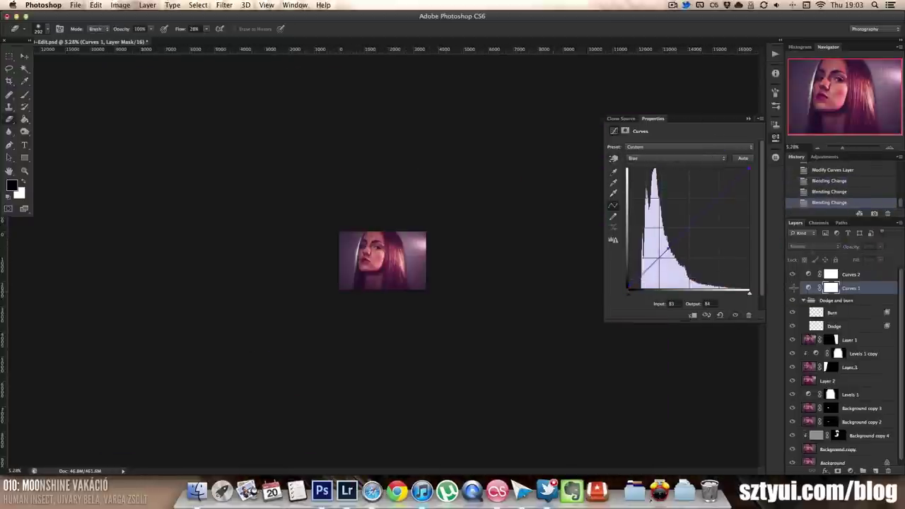
scroll(219, 215, down, 5)
click(677, 158)
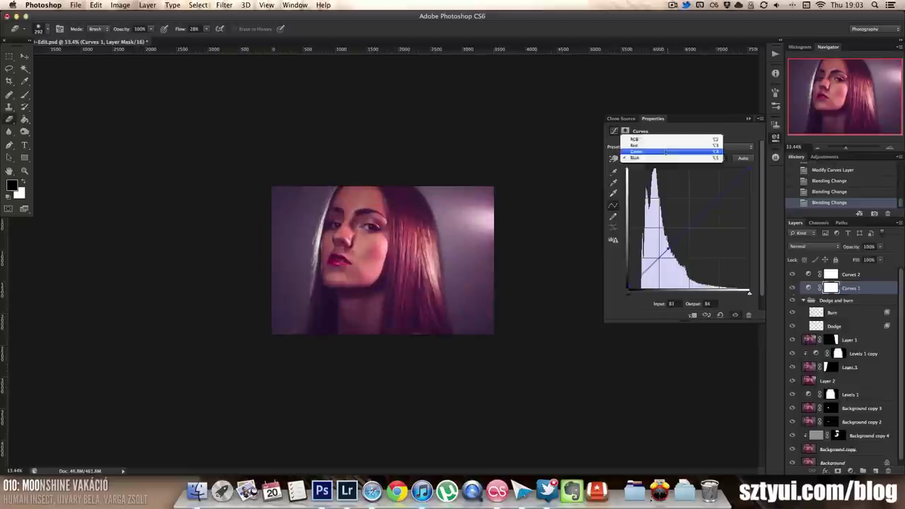
click(665, 145)
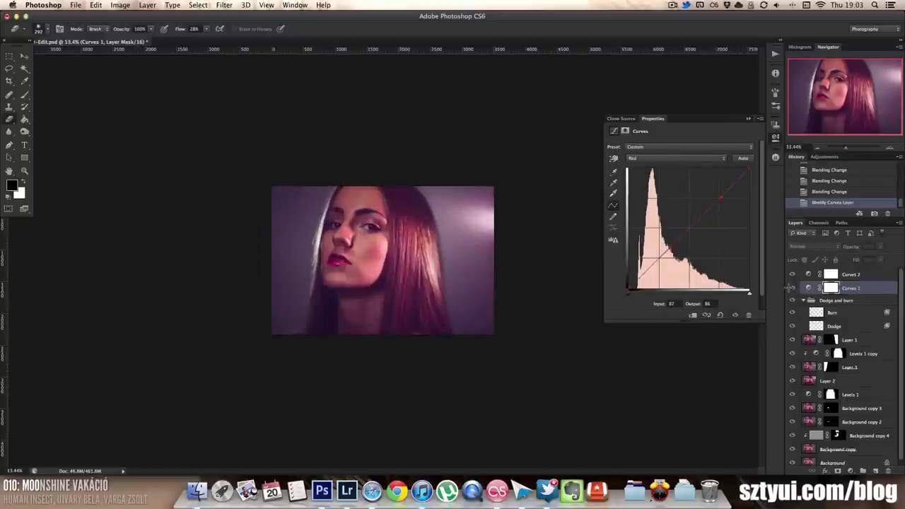
key(ctrl+g)
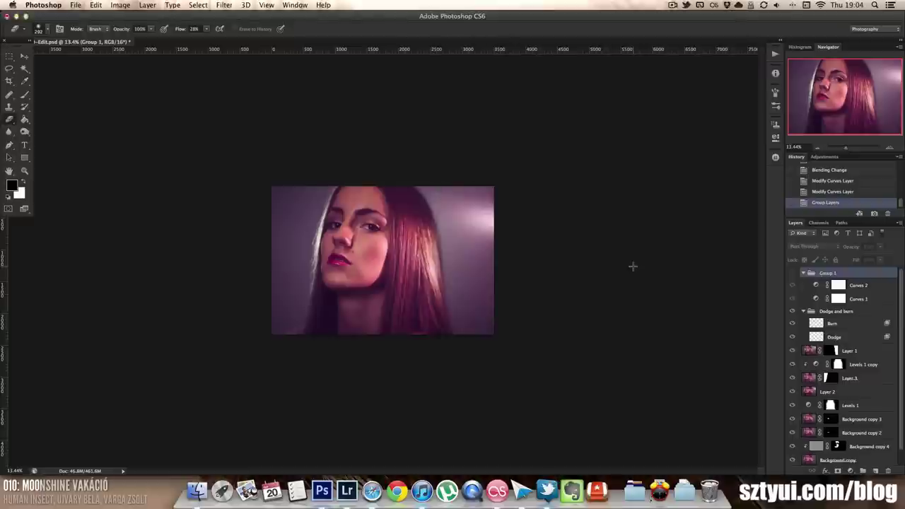
Stamp all visible layers into a new Layer 4 and save Edit.psd
key(ctrl+shift+alt+e)
key(ctrl+s)
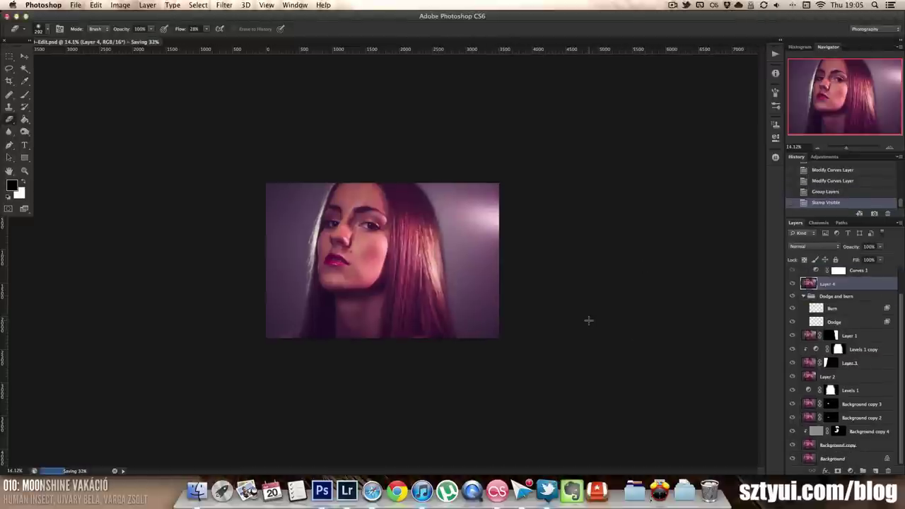